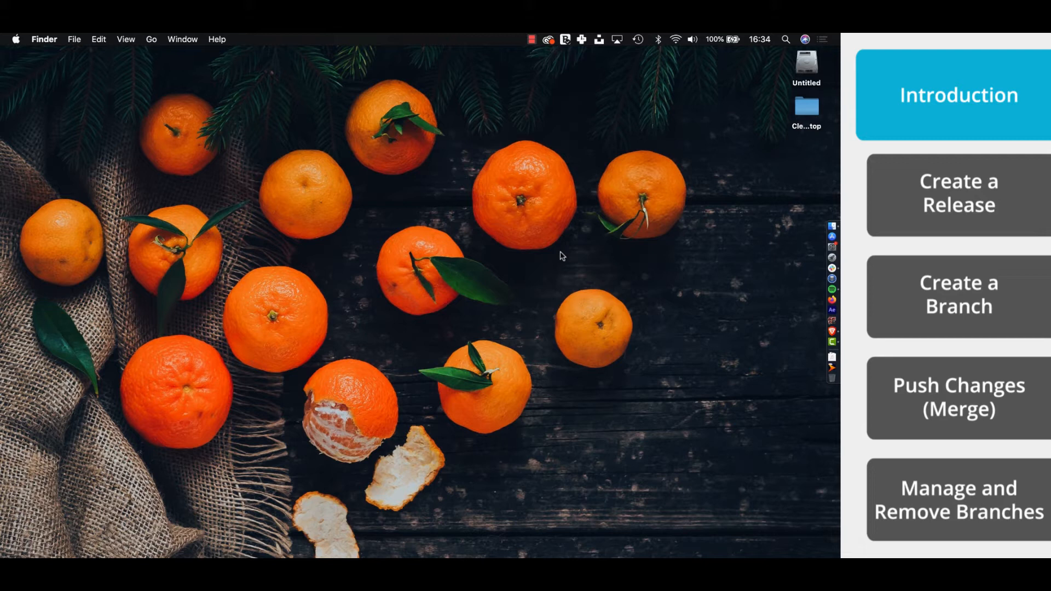
# - Switch from the empty desktop to the Brave Browser window with the easyDITA dashboard
pyautogui.hotkey('ctrl', 'Up')
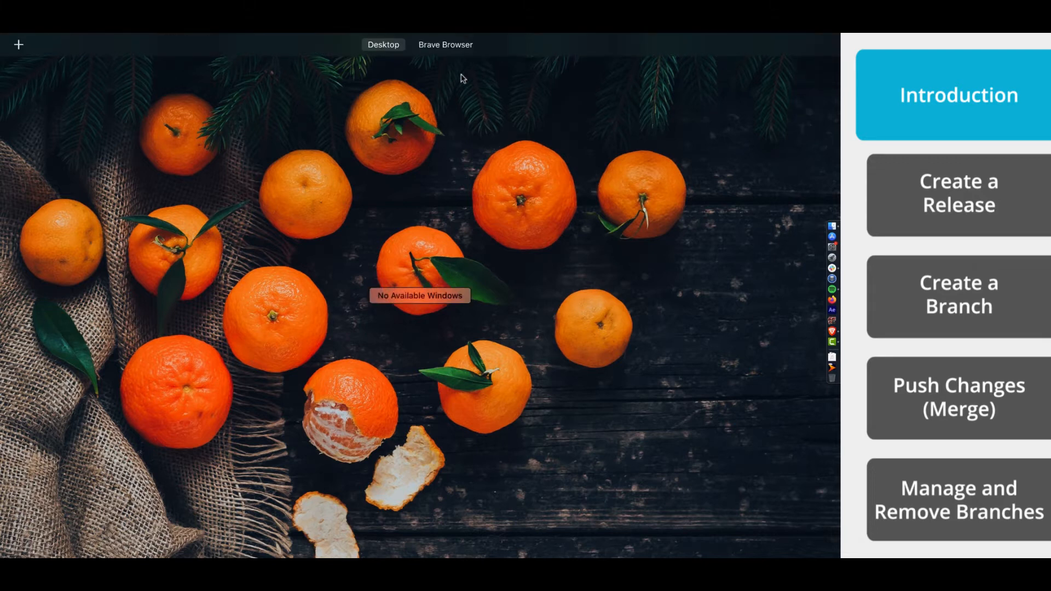
pyautogui.moveTo(453, 37)
pyautogui.click(452, 65)
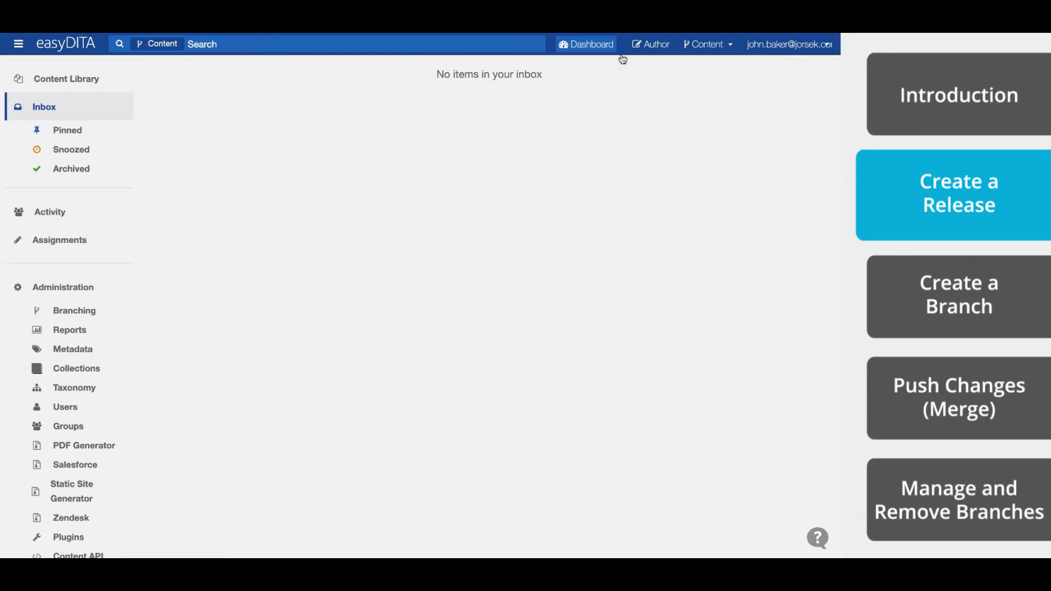
# - Open User_Guide.ditamap from the Thunderbird folder in the authoring library
pyautogui.click(652, 46)
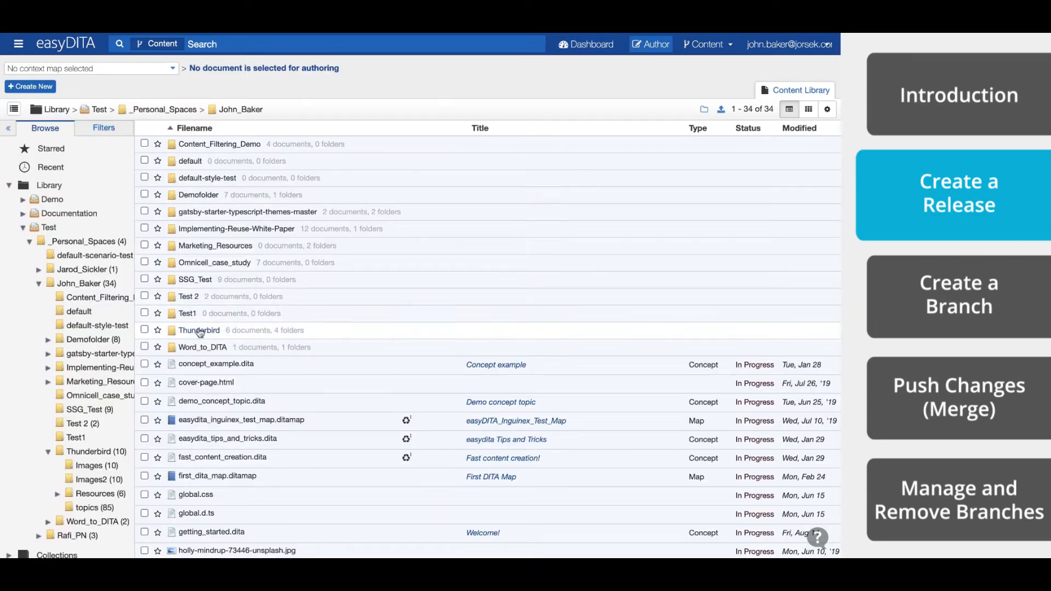
pyautogui.click(199, 331)
pyautogui.moveTo(227, 288)
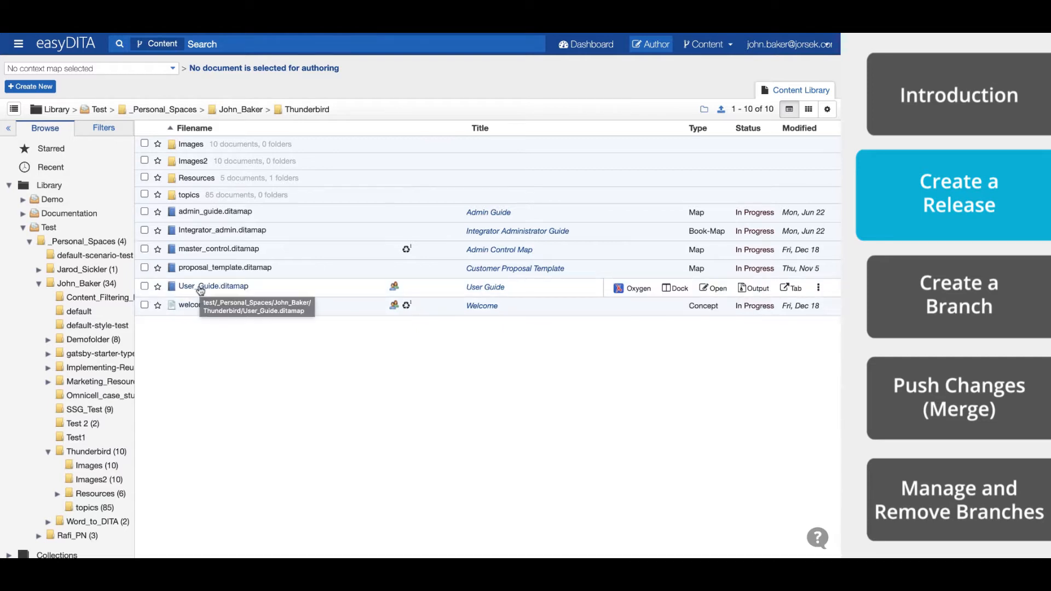
pyautogui.click(201, 288)
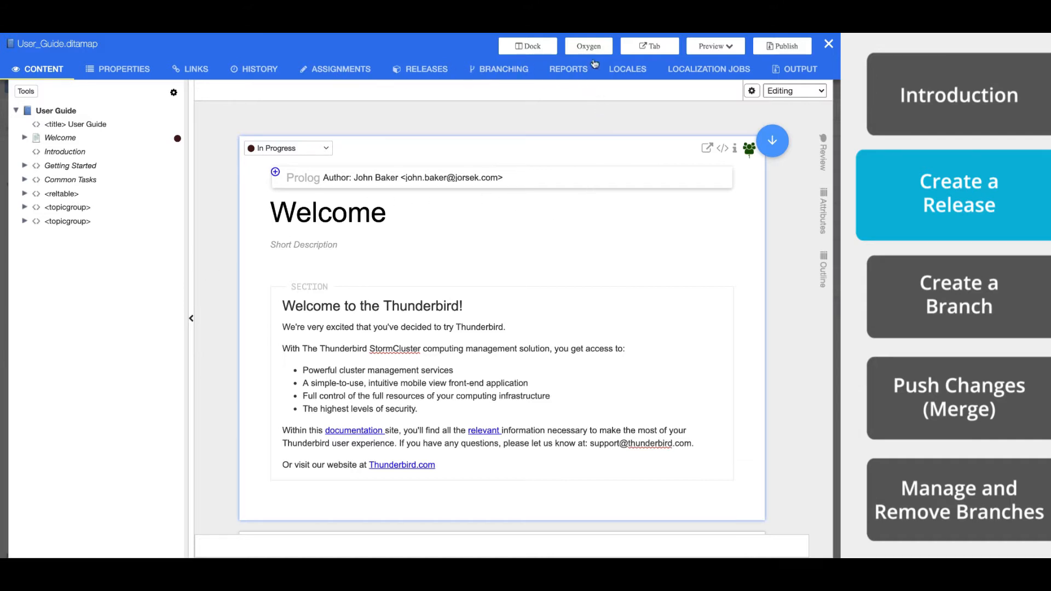
# - Create a release of the user guide named "User_Guide Demo" with the note "This is a note!"
pyautogui.click(431, 73)
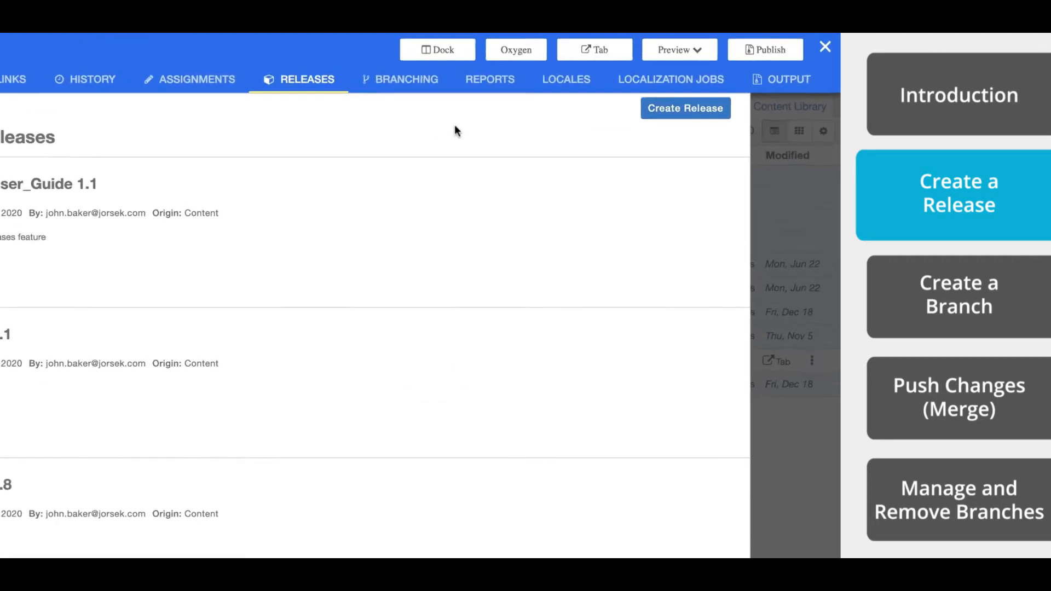
pyautogui.click(673, 118)
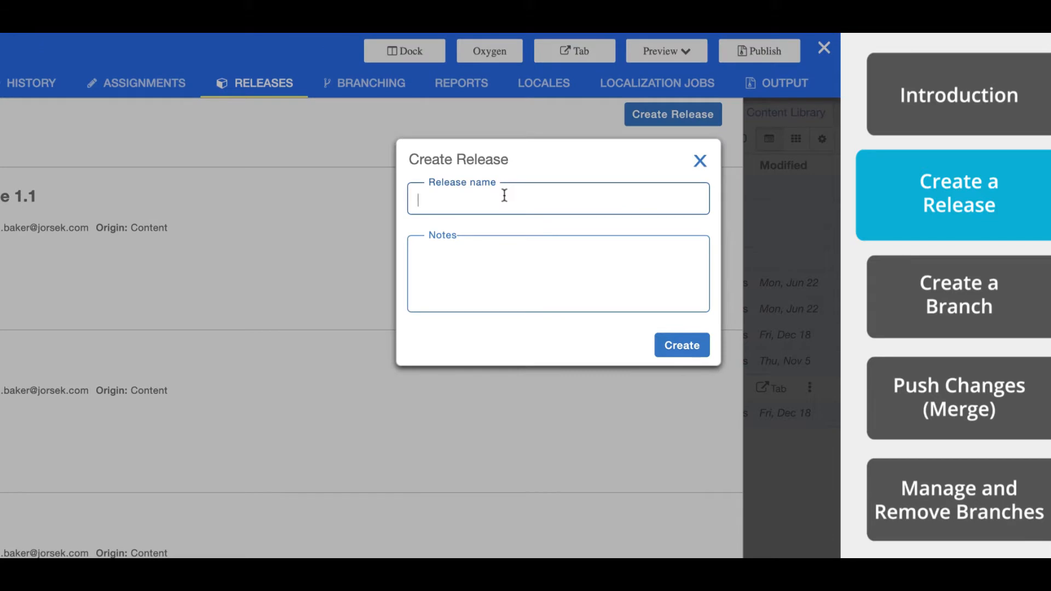
pyautogui.write('User_Guide Demo')
pyautogui.press('Tab')
pyautogui.write('This is a note!')
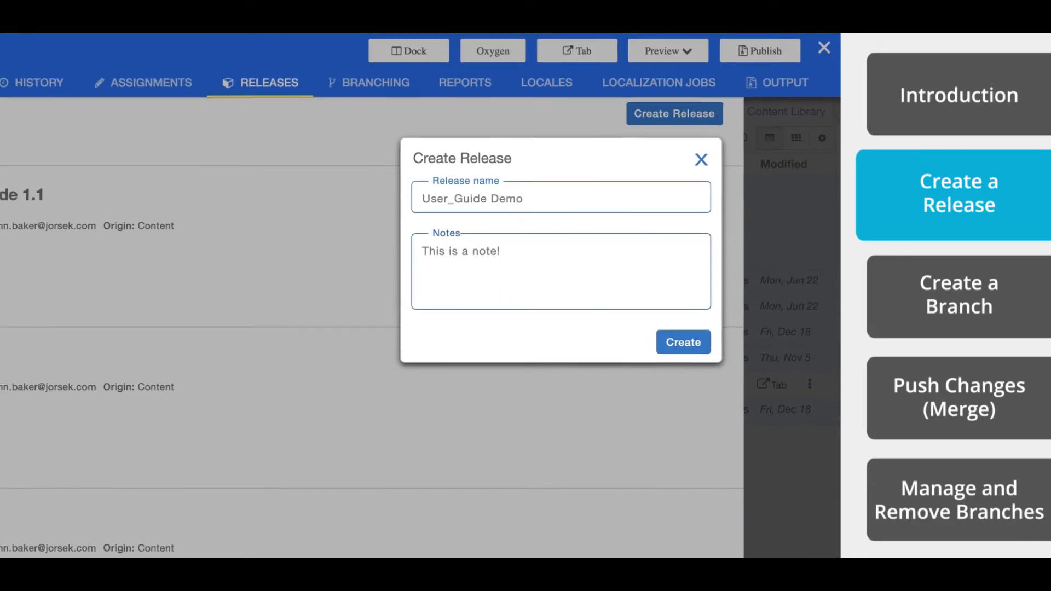
pyautogui.click(683, 342)
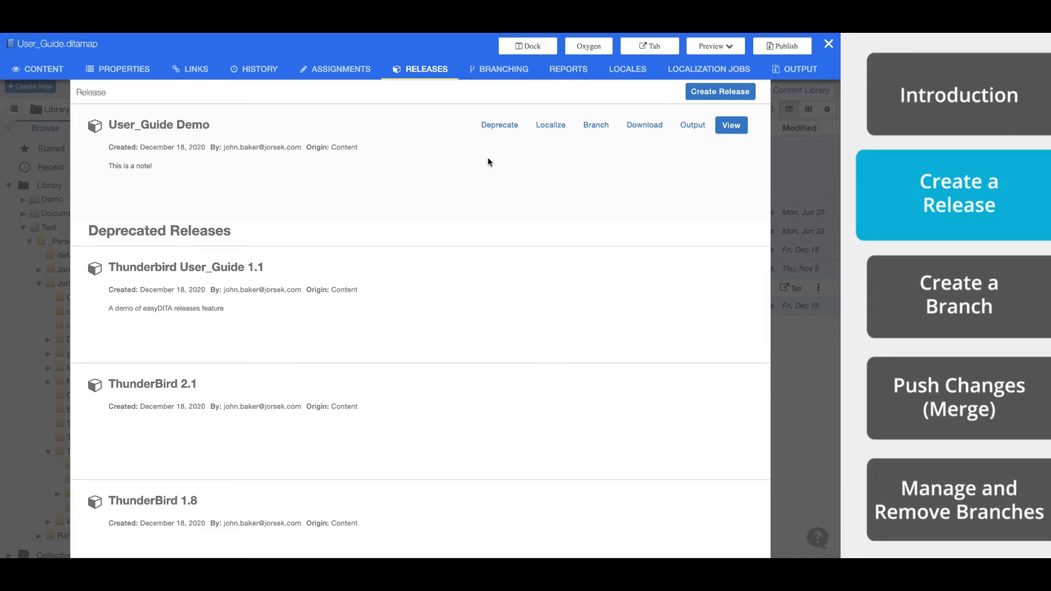
# - View the User_Guide Demo release, look through its publishing scenarios without publishing, and return to the release list
pyautogui.click(731, 126)
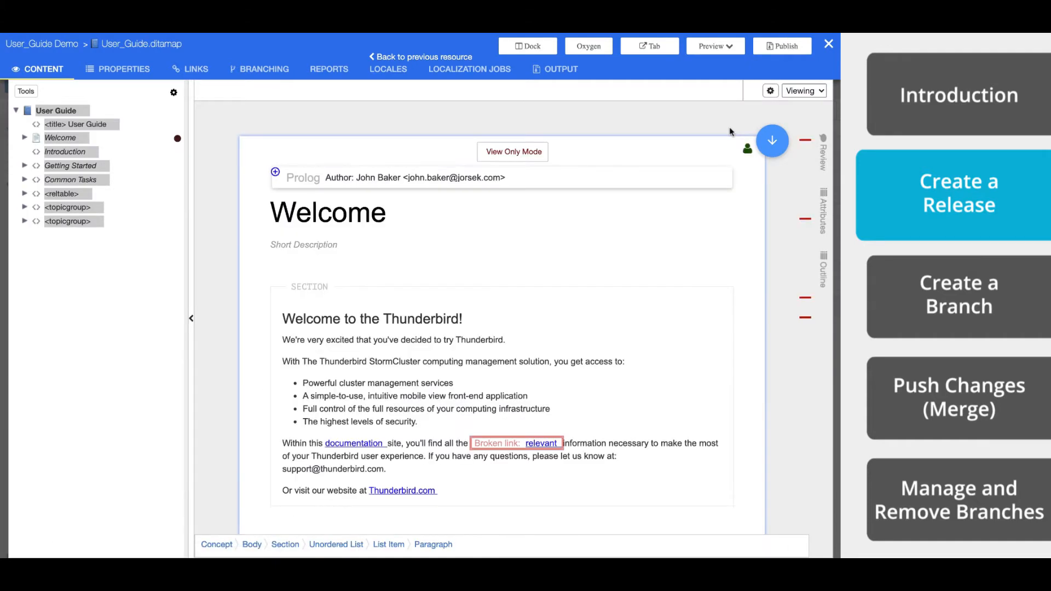
pyautogui.click(782, 51)
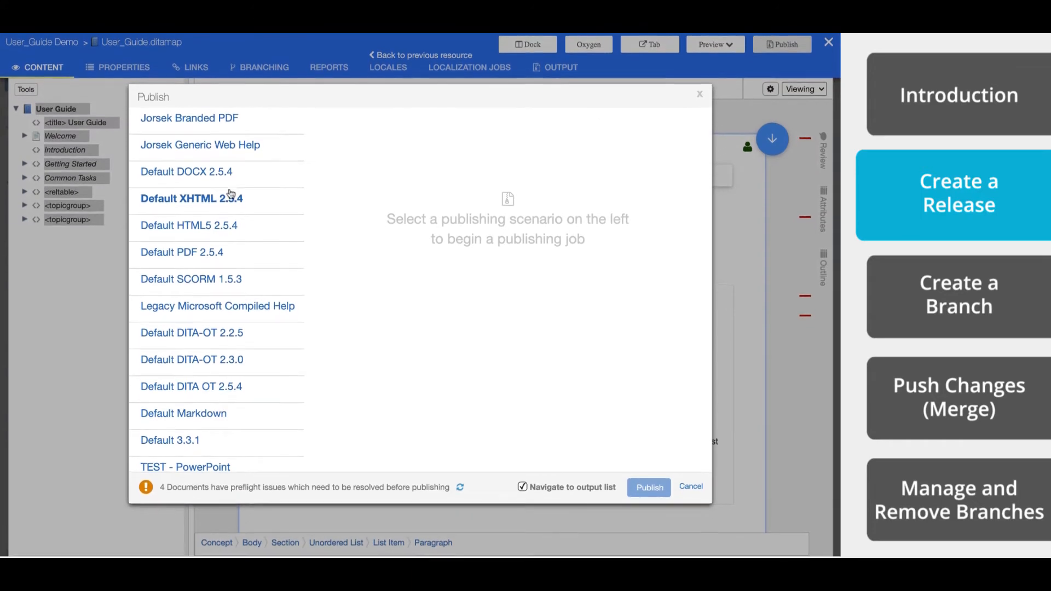
pyautogui.scroll(-5, 257, 272)
pyautogui.scroll(5, 260, 272)
pyautogui.click(690, 487)
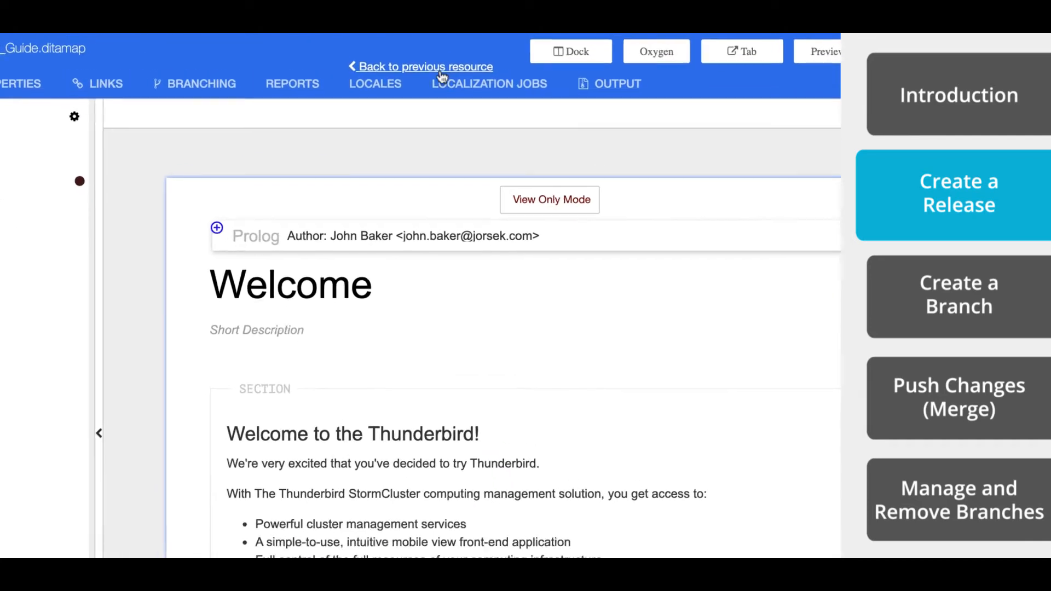
pyautogui.click(392, 70)
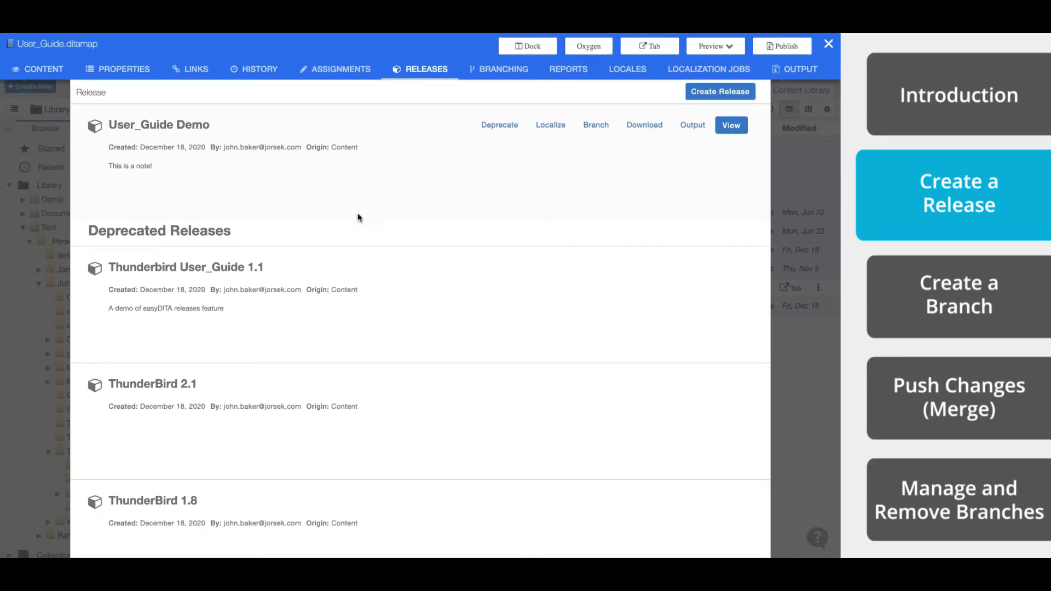
# - Undeprecate the Thunderbird User_Guide 1.1 release
pyautogui.tripleClick(164, 231)
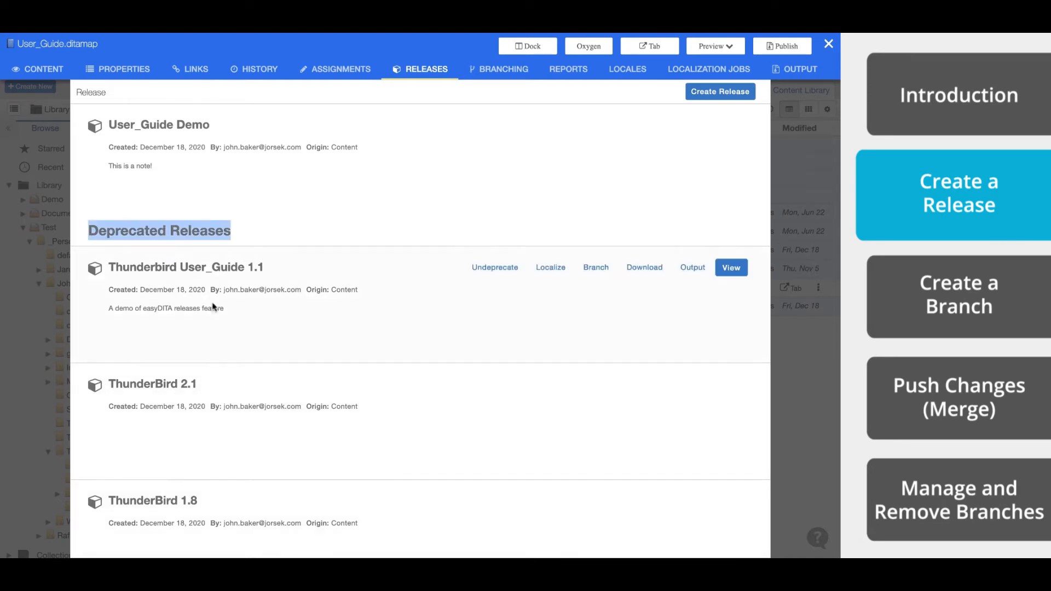
pyautogui.click(495, 268)
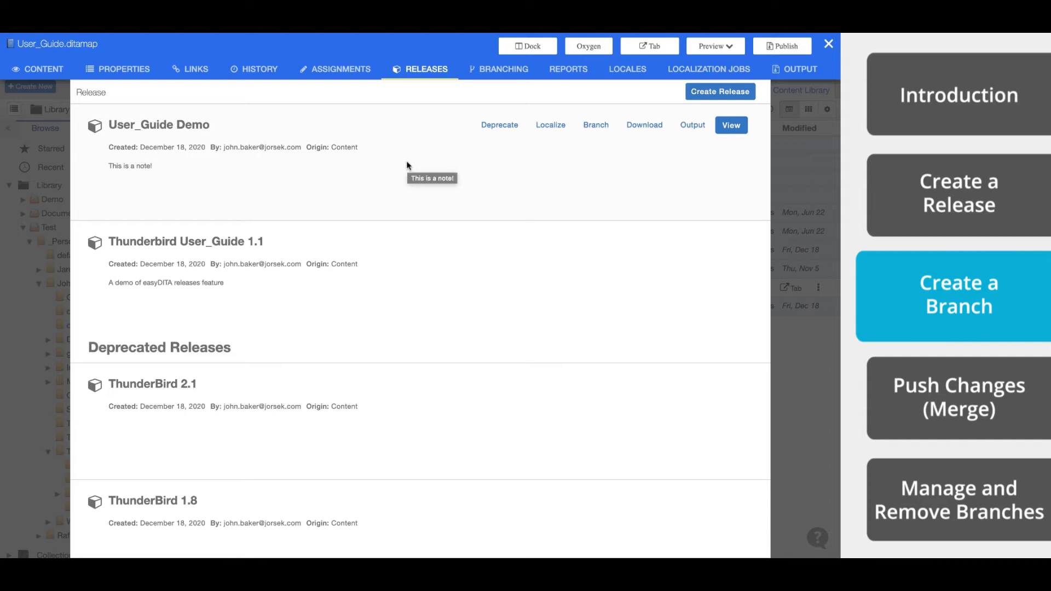
# - Create a branch named "User_Guide 1.1" from the Content source, keeping navigation to the new branch enabled
pyautogui.click(496, 71)
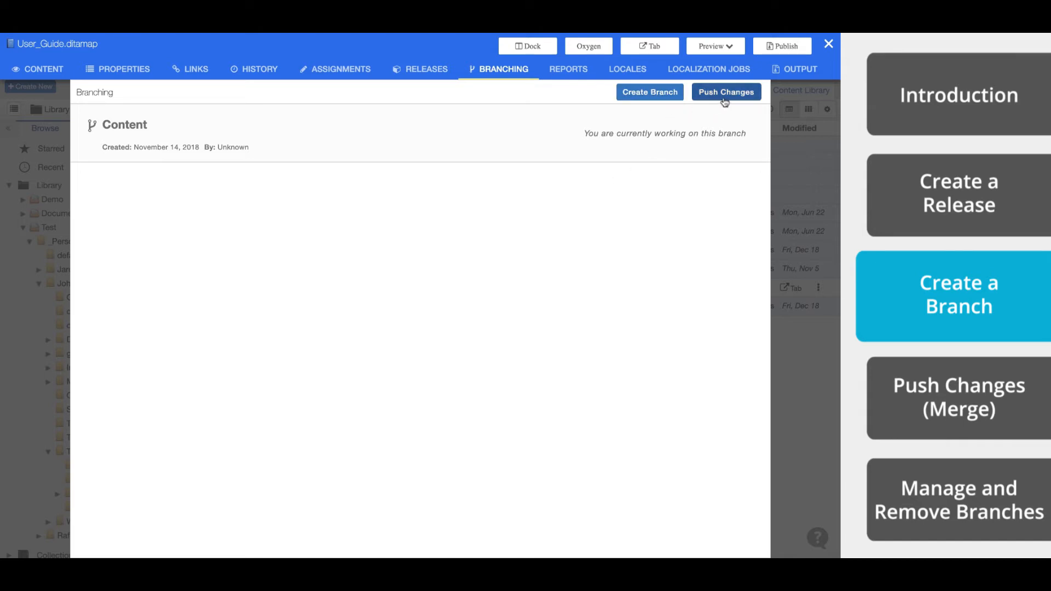
pyautogui.tripleClick(670, 136)
pyautogui.click(702, 140)
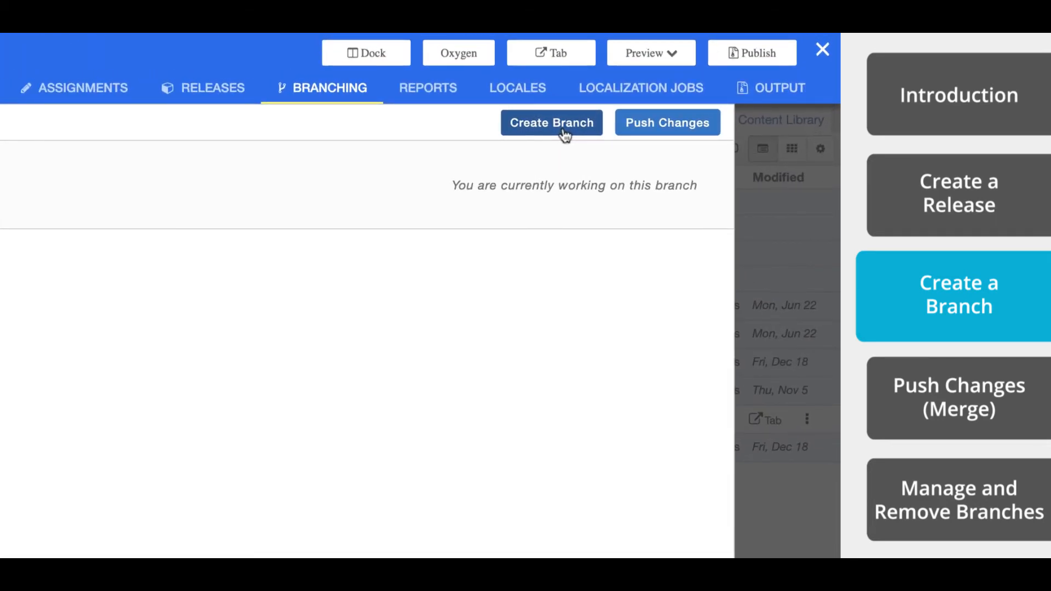
pyautogui.click(563, 126)
pyautogui.click(375, 282)
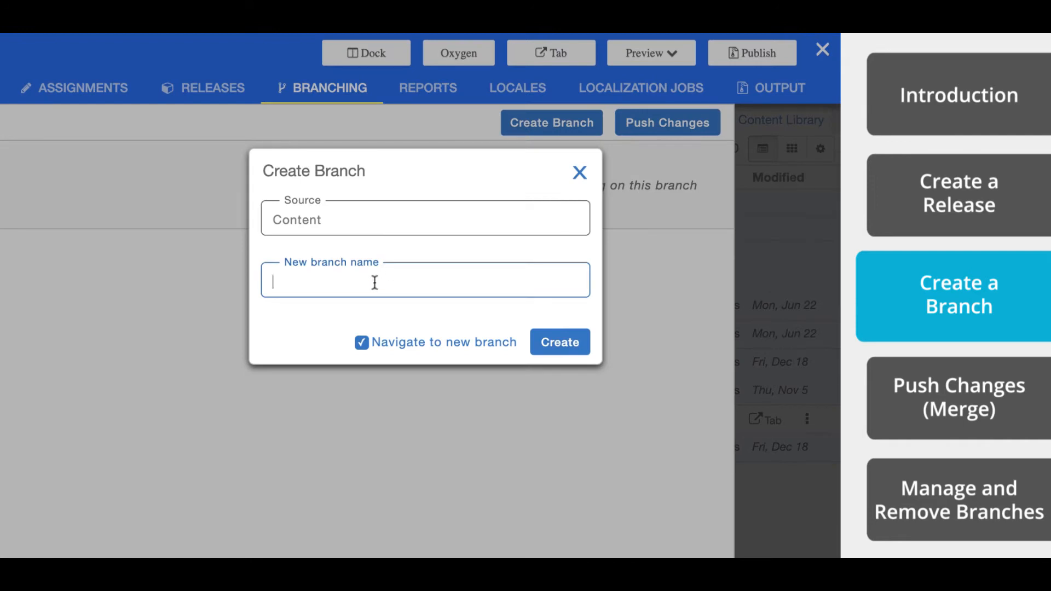
pyautogui.write('User_Guide 1.1')
pyautogui.click(361, 345)
pyautogui.click(362, 345)
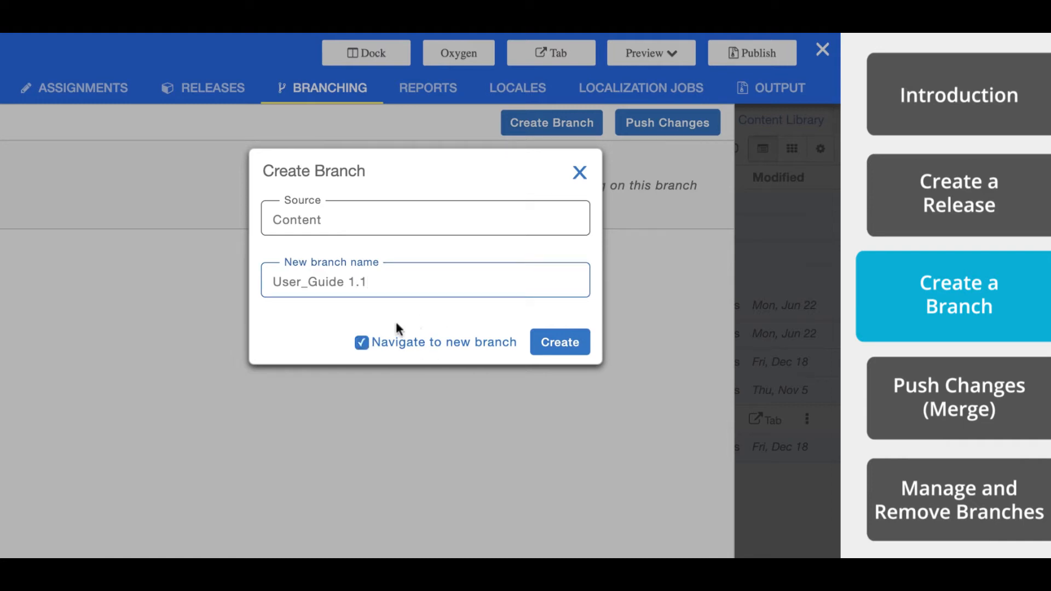
pyautogui.click(560, 342)
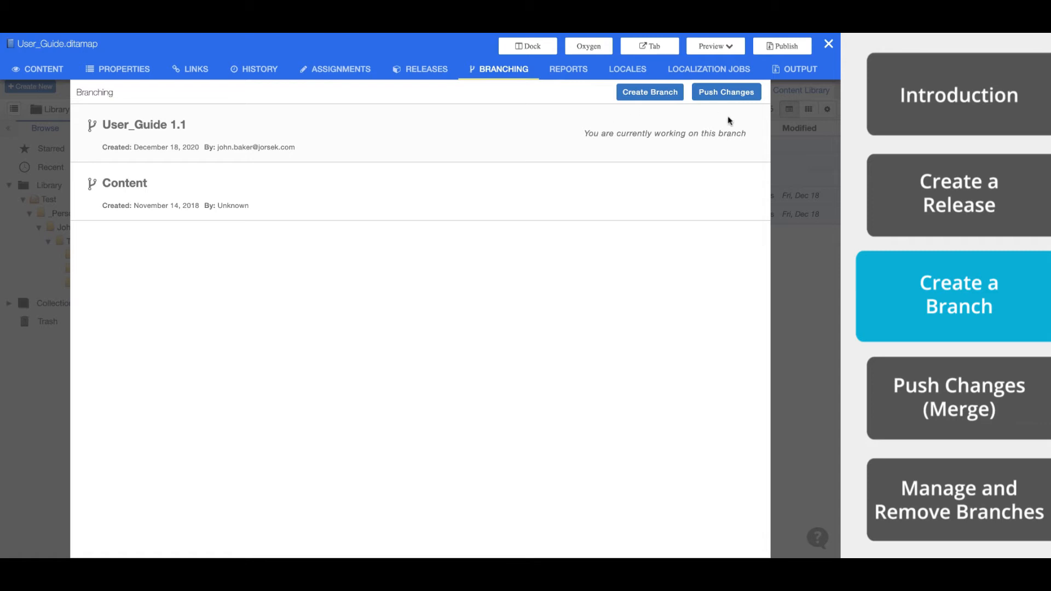
# - Browse the new branch's library from Test down to the Thunderbird folder and open User_Guide.ditamap
pyautogui.click(788, 214)
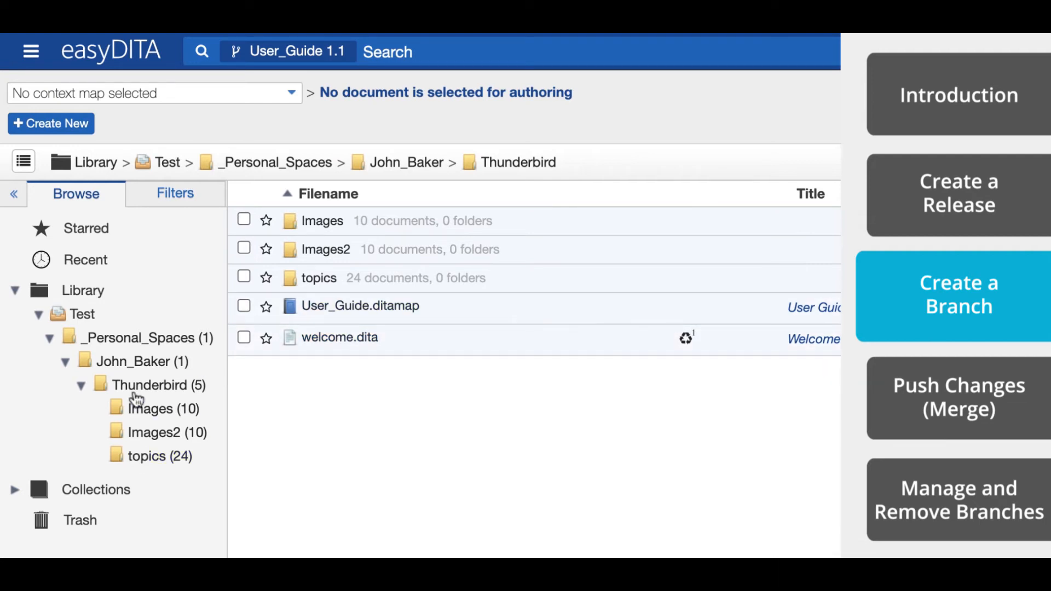
pyautogui.click(81, 323)
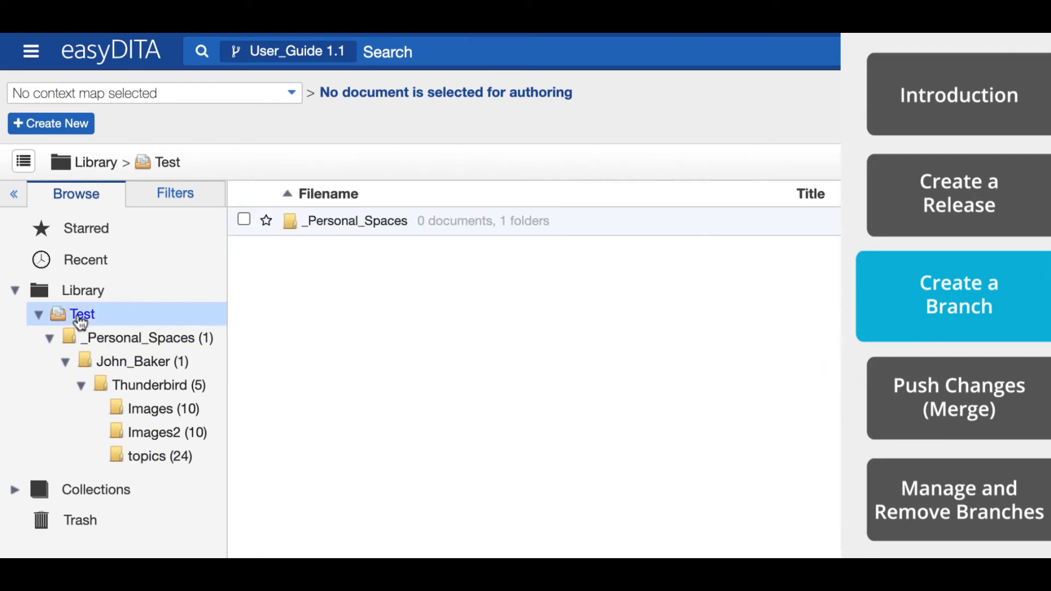
pyautogui.click(383, 222)
pyautogui.click(382, 224)
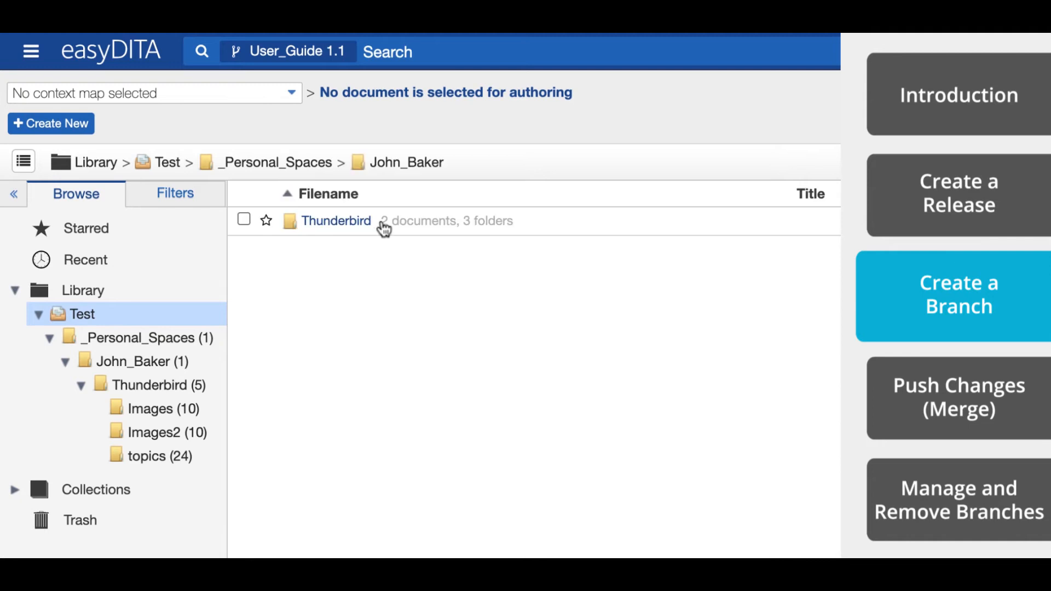
pyautogui.click(347, 224)
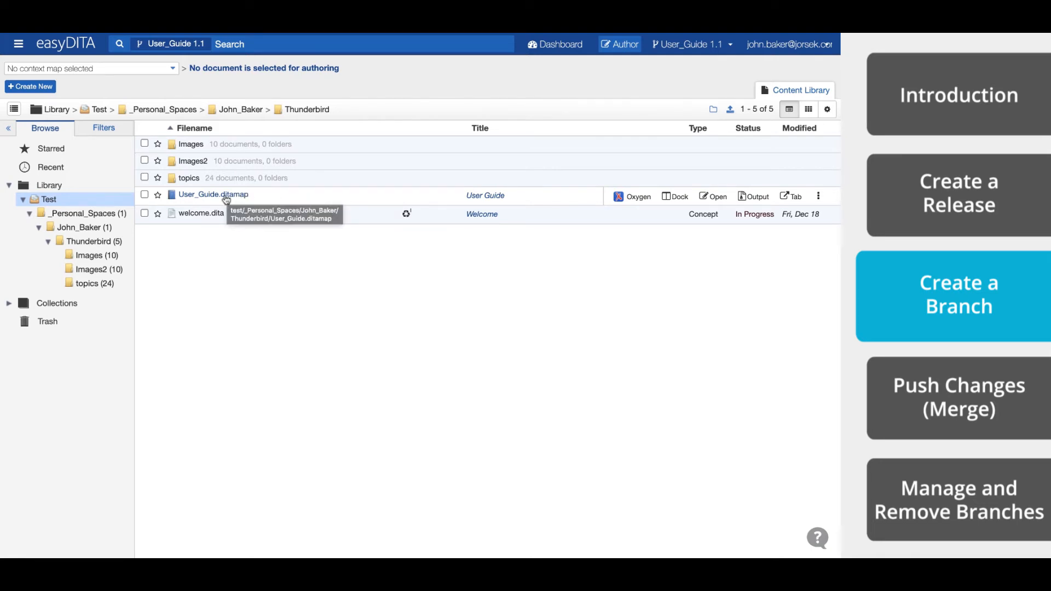
pyautogui.click(225, 196)
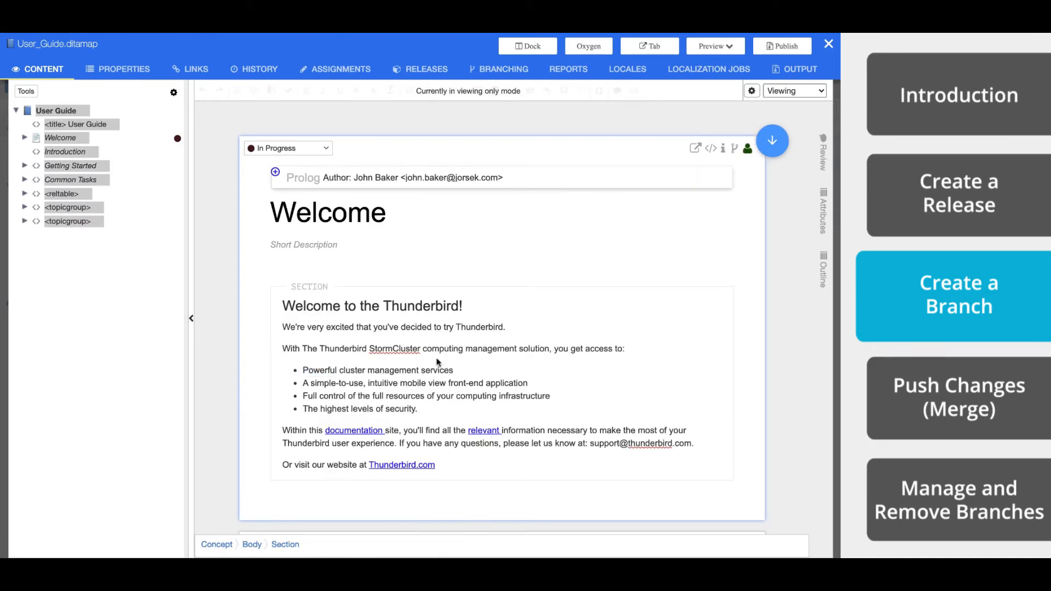
# - Switch the document to Editing mode and change the section title to "Welcome to the Thunderbird 1.1!"
pyautogui.click(778, 91)
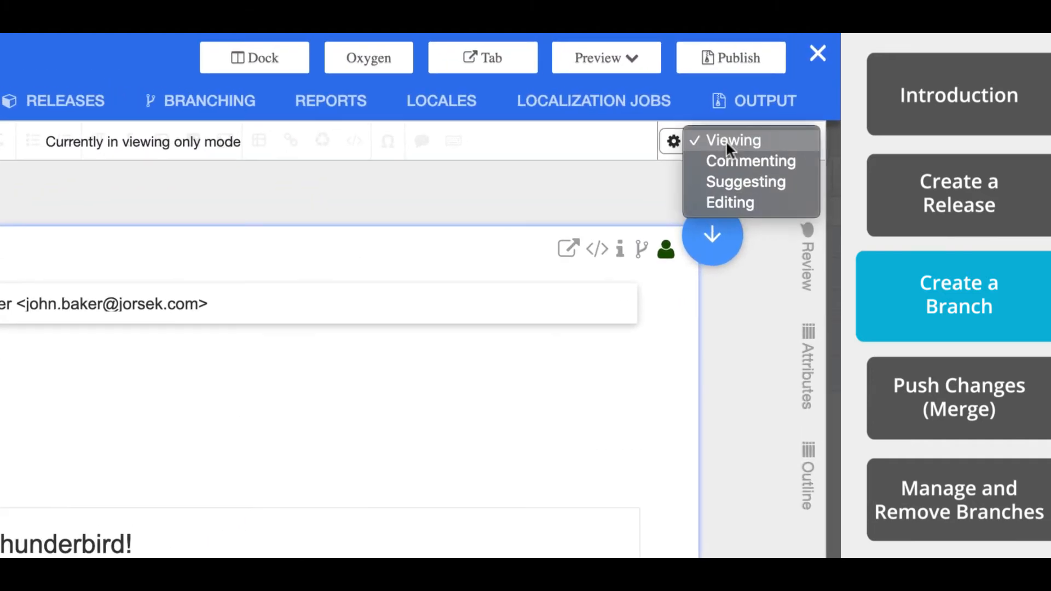
pyautogui.click(732, 201)
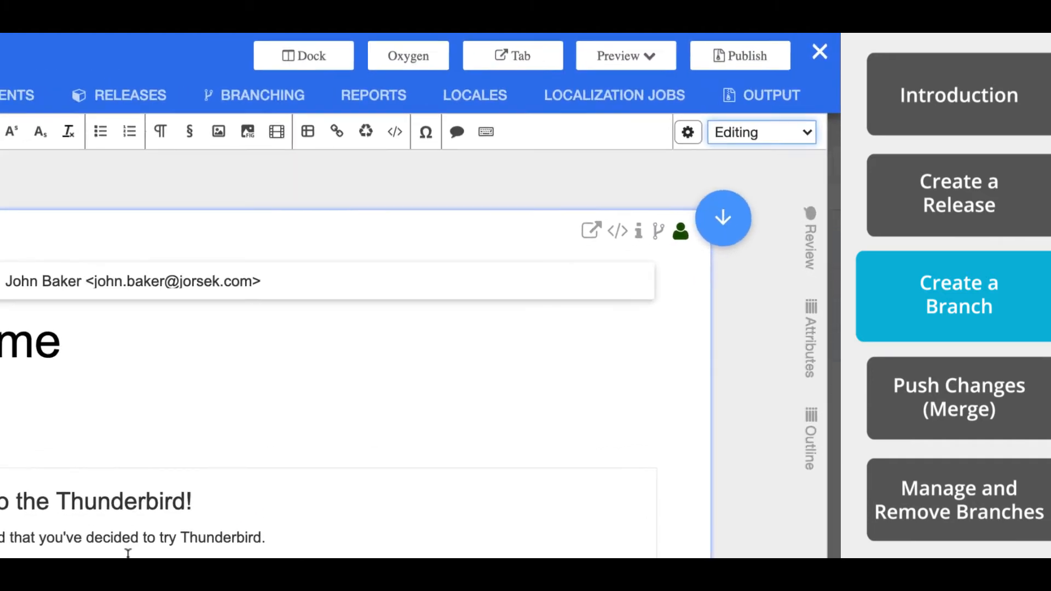
pyautogui.click(423, 332)
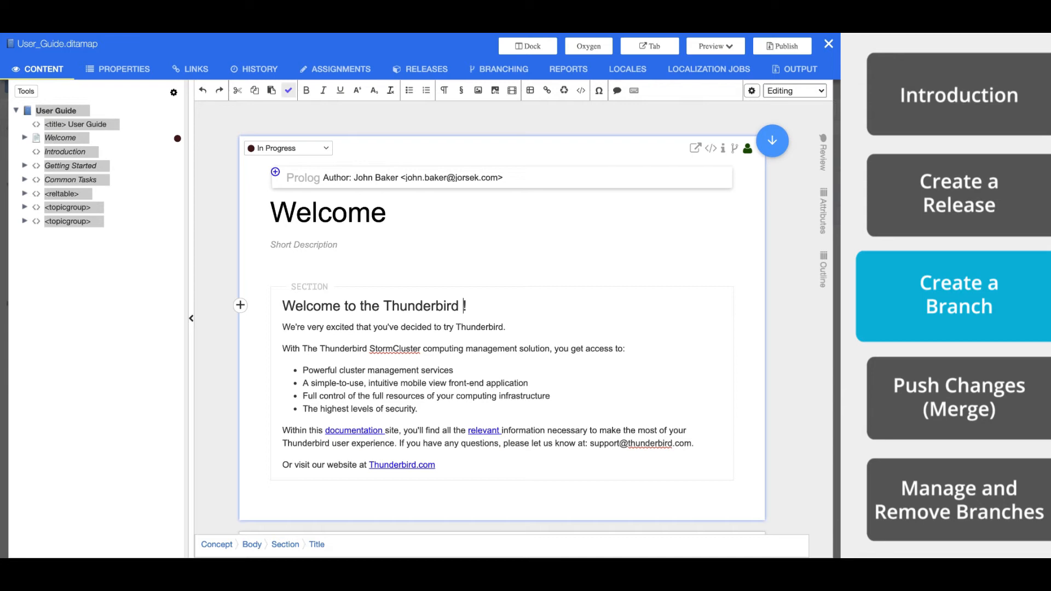
pyautogui.write('1.1')
# - Add the paragraph "The quick brown fox jumped over the lazy dog." directly below the bulleted list
pyautogui.click(418, 409)
pyautogui.press('Return')
pyautogui.press('Return')
pyautogui.write('The quick brown fox jumped over the lazy dog.')
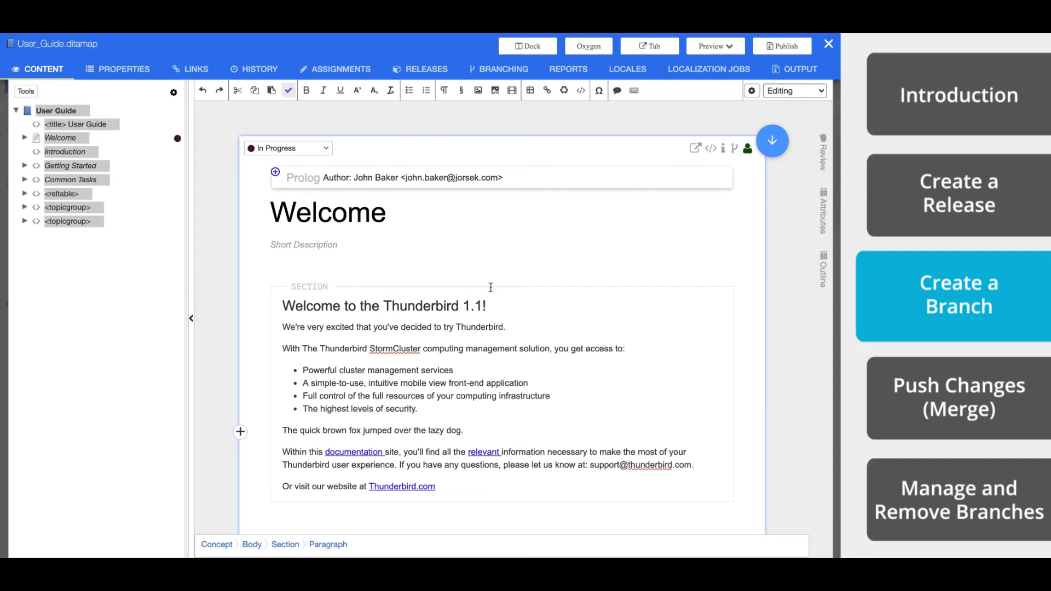
# - Delete the last two bullets, on the highest levels of security and on full control of computing infrastructure resources
pyautogui.tripleClick(313, 409)
pyautogui.press('BackSpace')
pyautogui.press('BackSpace')
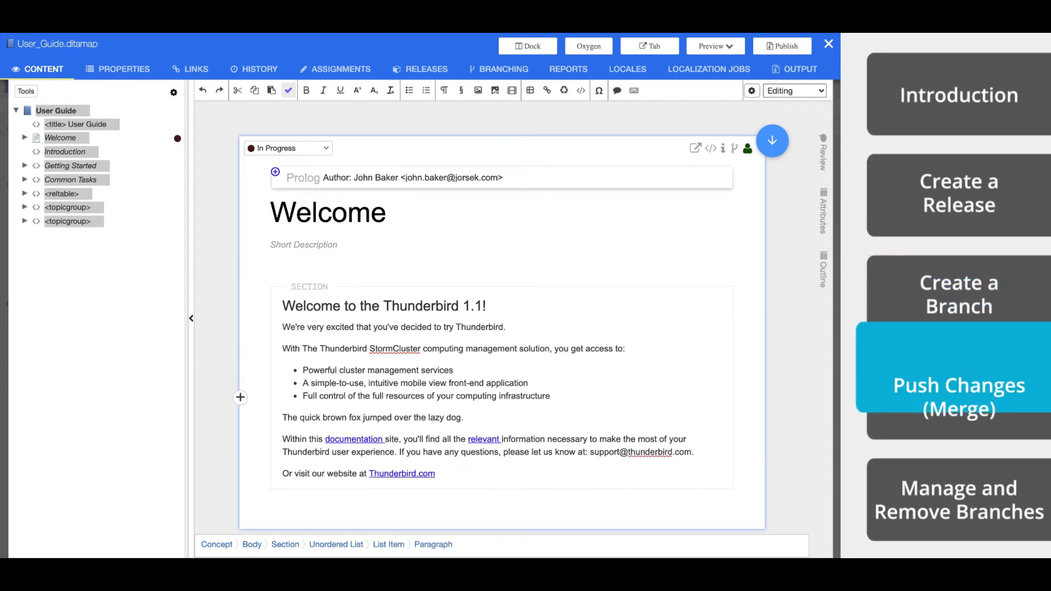
pyautogui.tripleClick(344, 394)
pyautogui.press('BackSpace')
pyautogui.press('BackSpace')
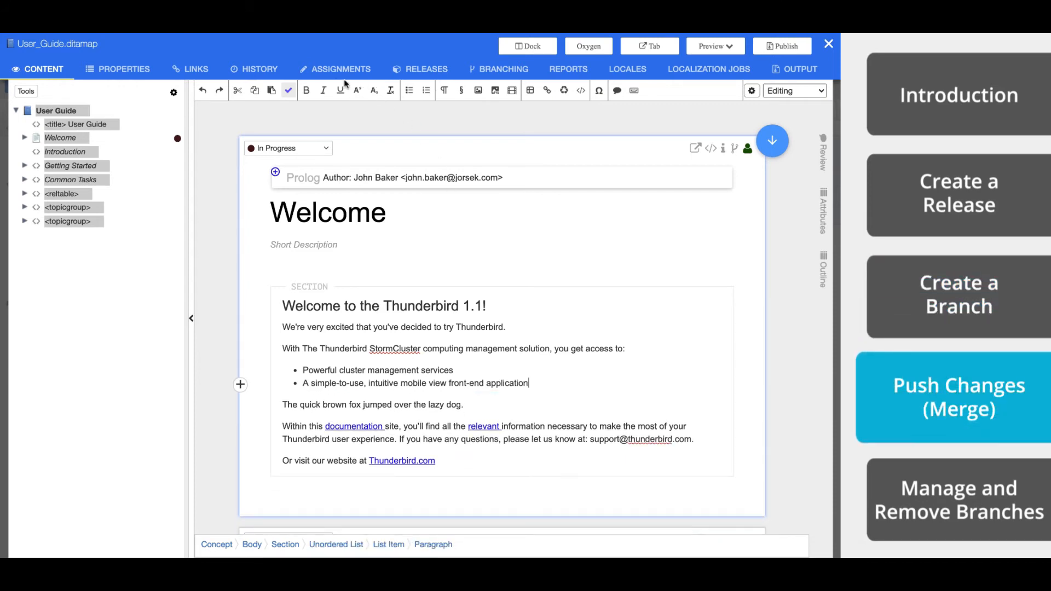
# - Start merging the user guide from the User_Guide 1.1 branch into Content, including linked files
pyautogui.click(507, 70)
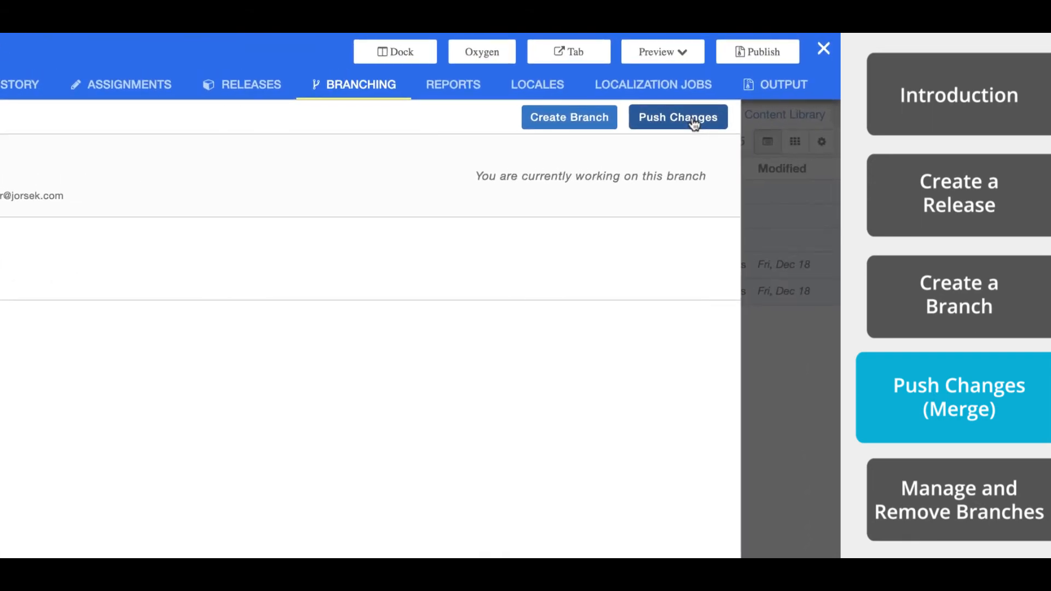
pyautogui.click(694, 124)
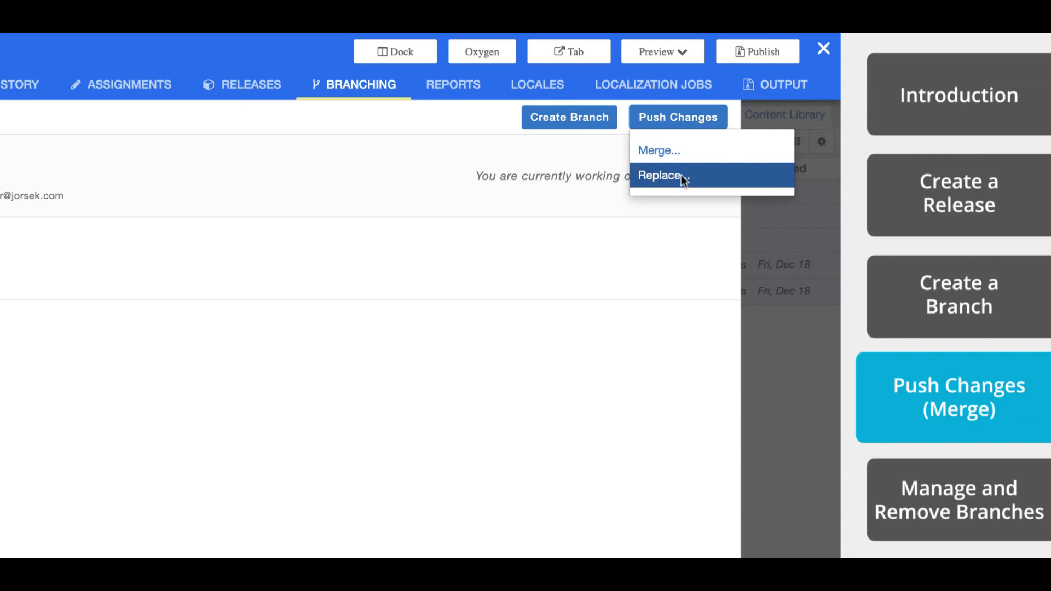
pyautogui.click(652, 149)
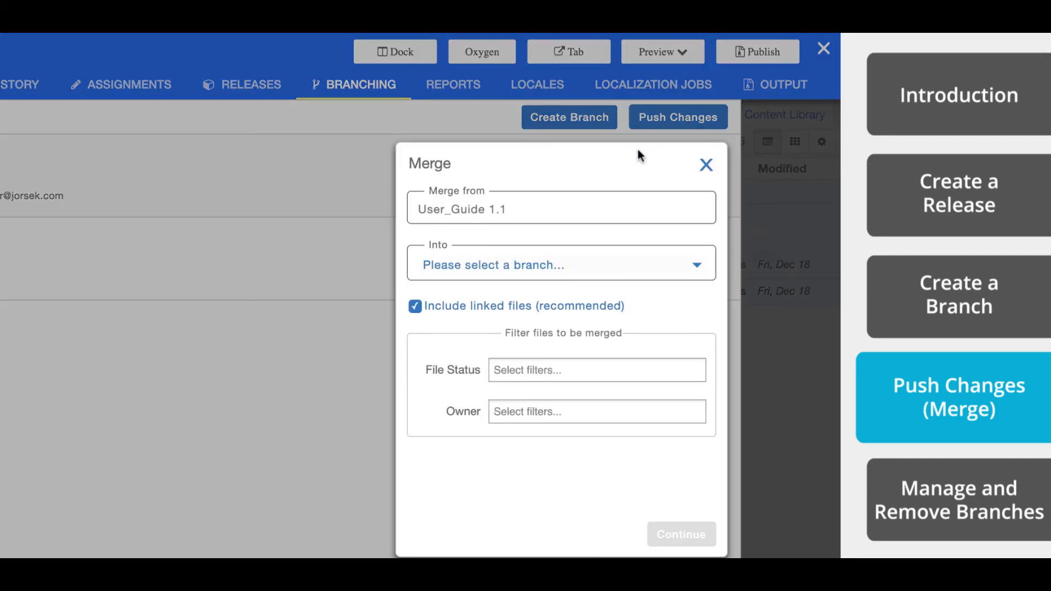
pyautogui.click(492, 267)
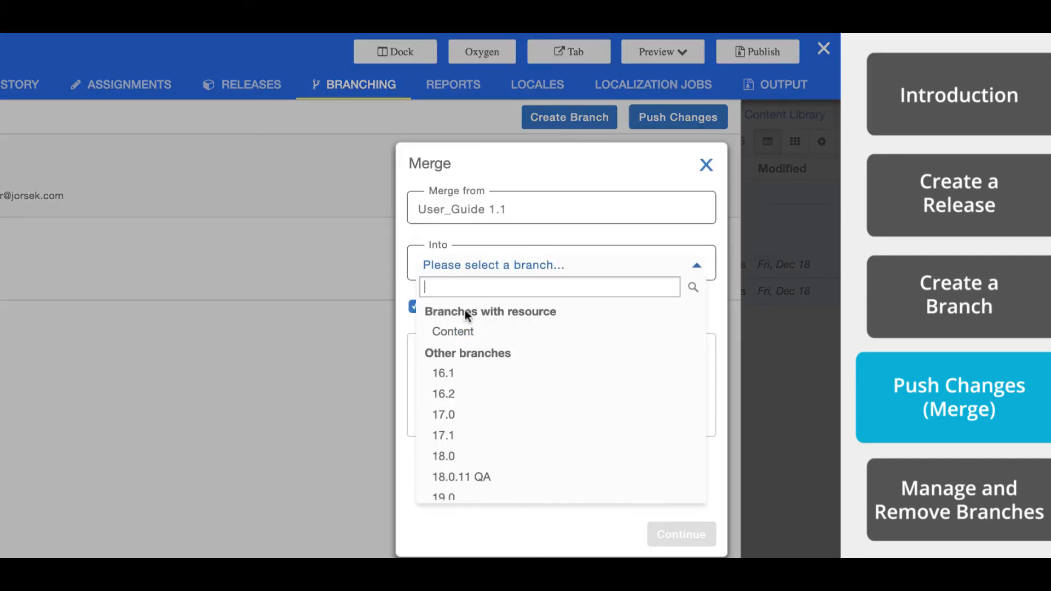
pyautogui.click(460, 331)
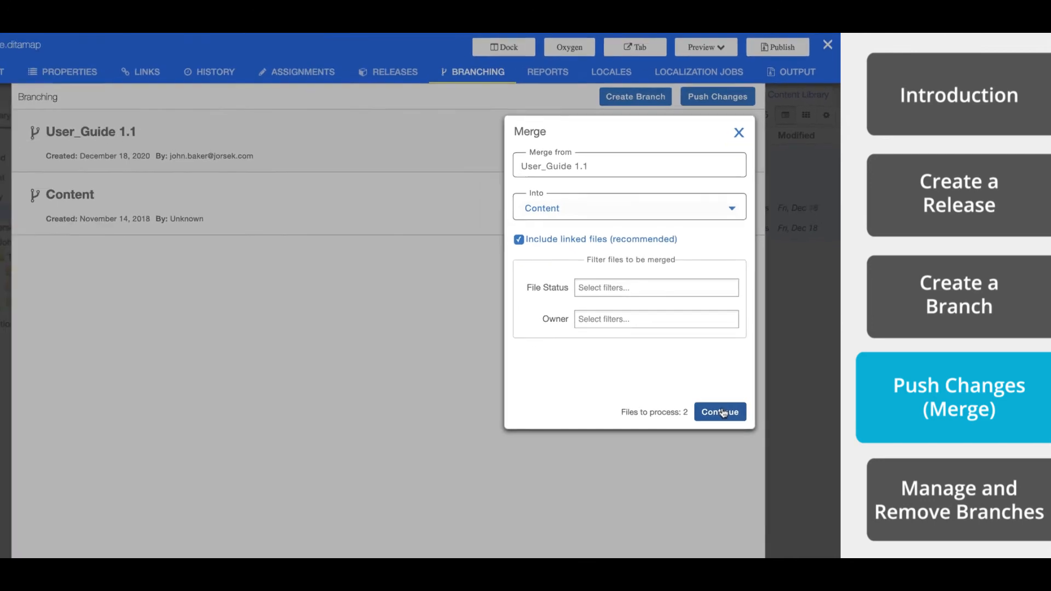
pyautogui.click(680, 534)
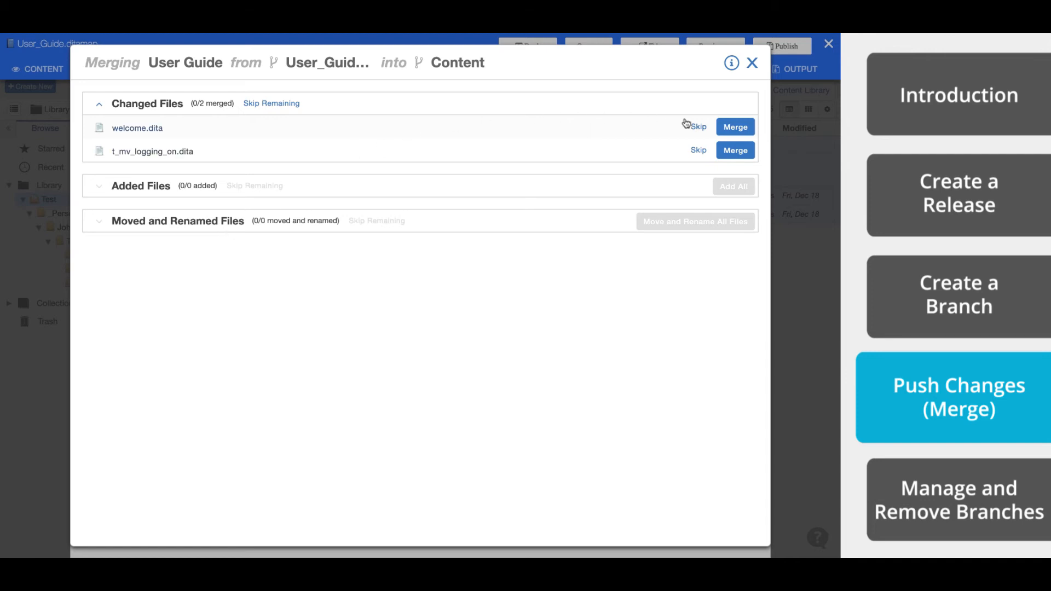
# - Open the merge comparison for welcome.dita and review its marked additions and deletions
pyautogui.click(736, 128)
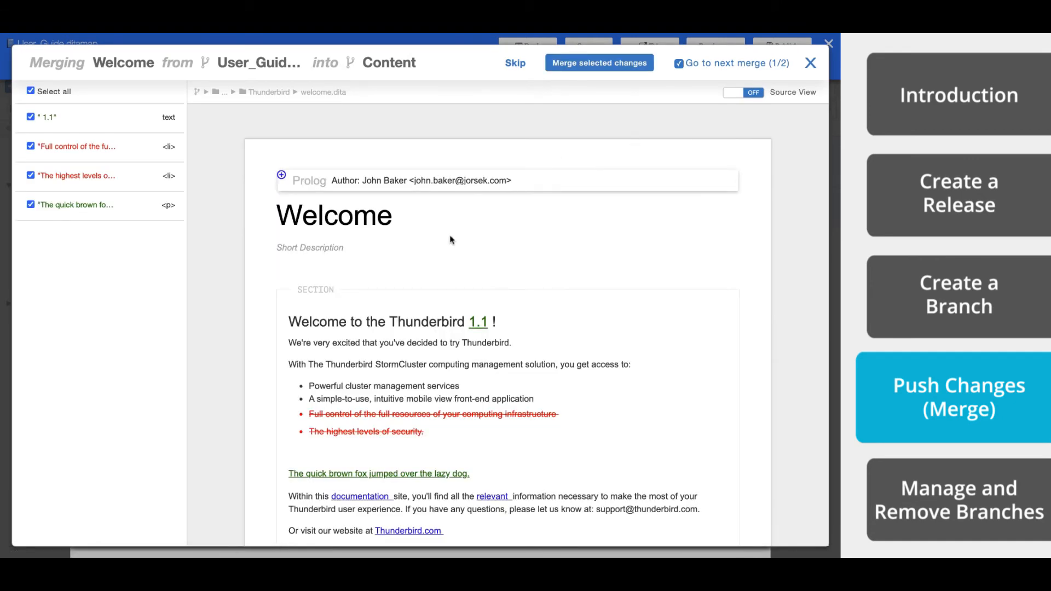
pyautogui.scroll(-2, 449, 240)
pyautogui.scroll(2, 450, 240)
# - Exclude and re-include the "1.1" text, the full-control bullet deletion and the "quick brown fox" paragraph one at a time
pyautogui.click(31, 117)
pyautogui.click(31, 118)
pyautogui.click(30, 147)
pyautogui.click(30, 146)
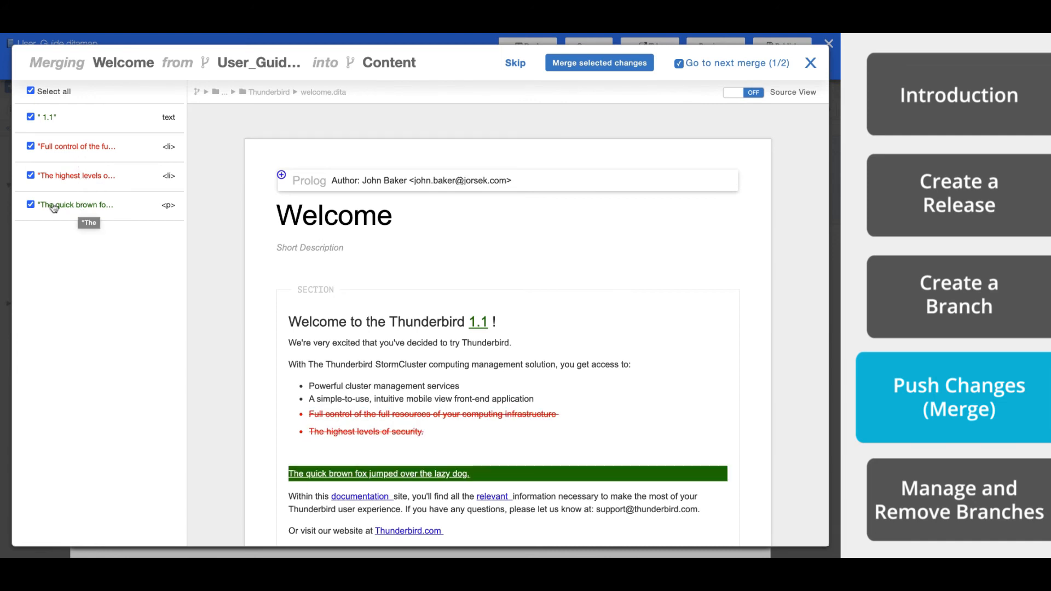
pyautogui.click(30, 205)
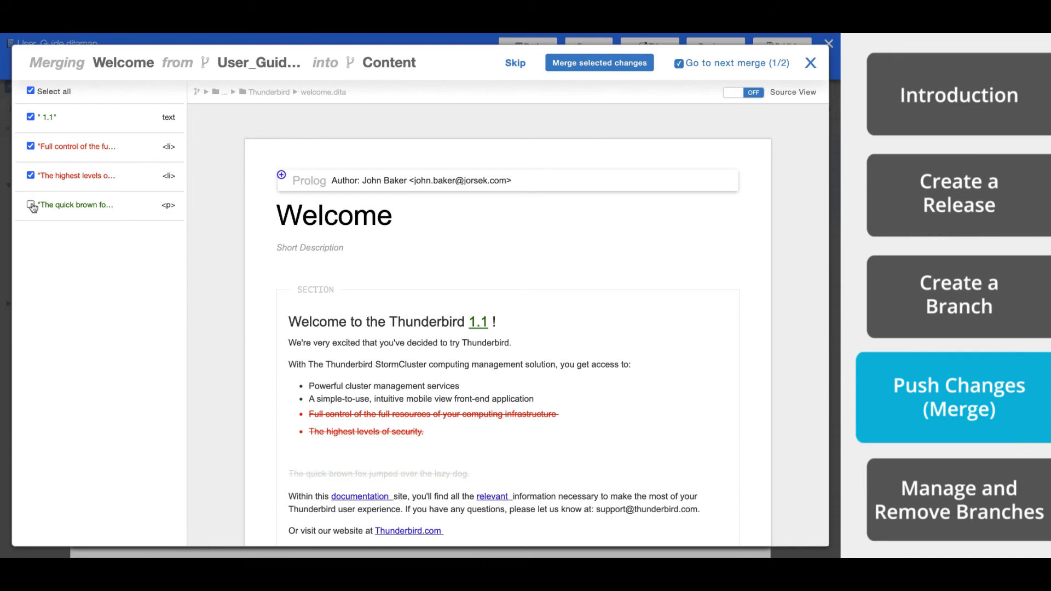
pyautogui.click(30, 205)
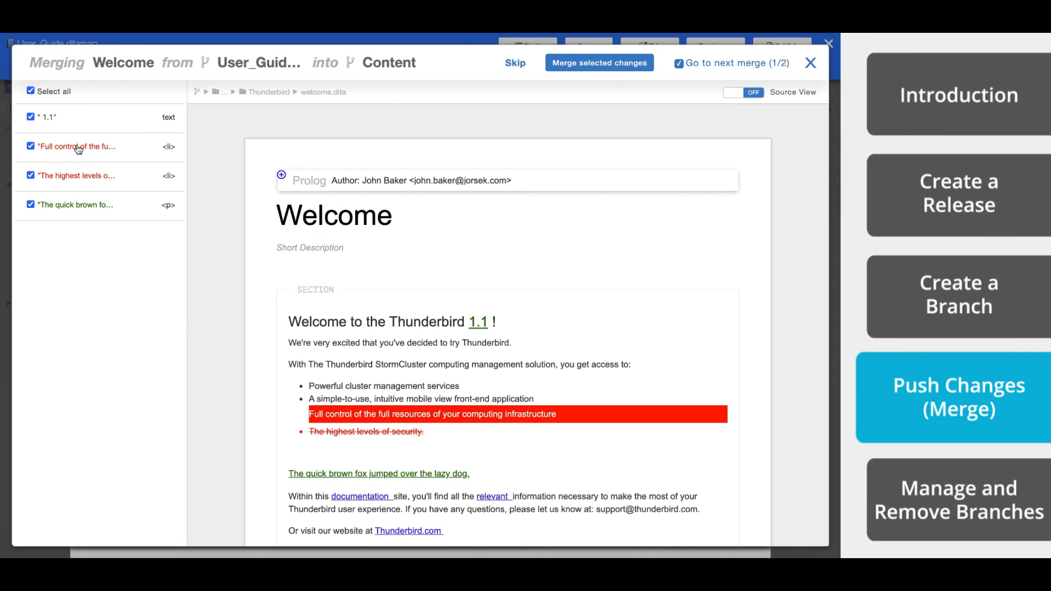
# - Exclude both bullet deletions and the added paragraph together, restore them, and toggle the selection of all changes off and on
pyautogui.click(31, 147)
pyautogui.click(30, 176)
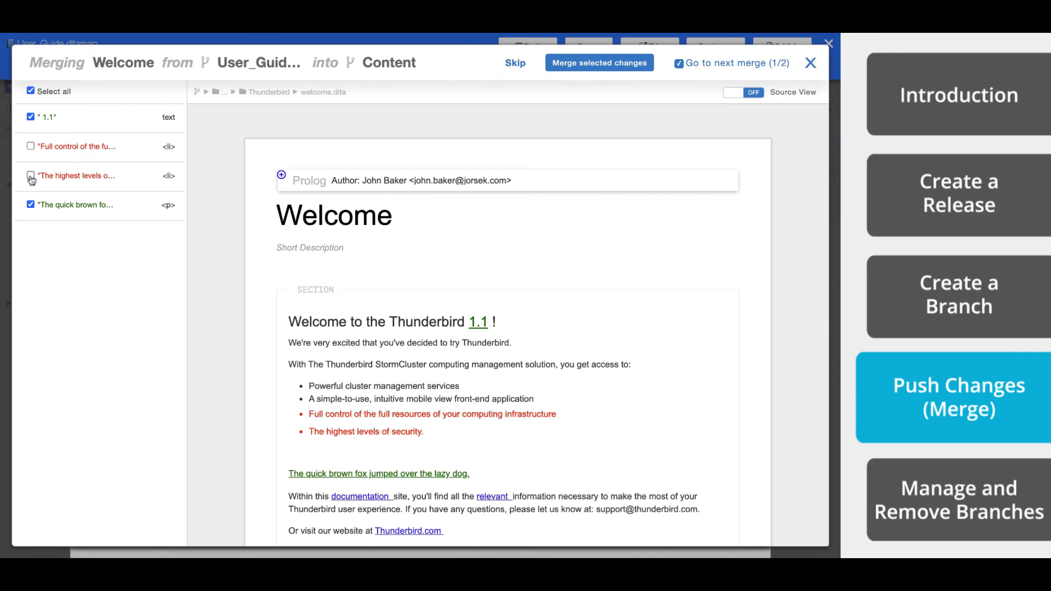
pyautogui.click(31, 205)
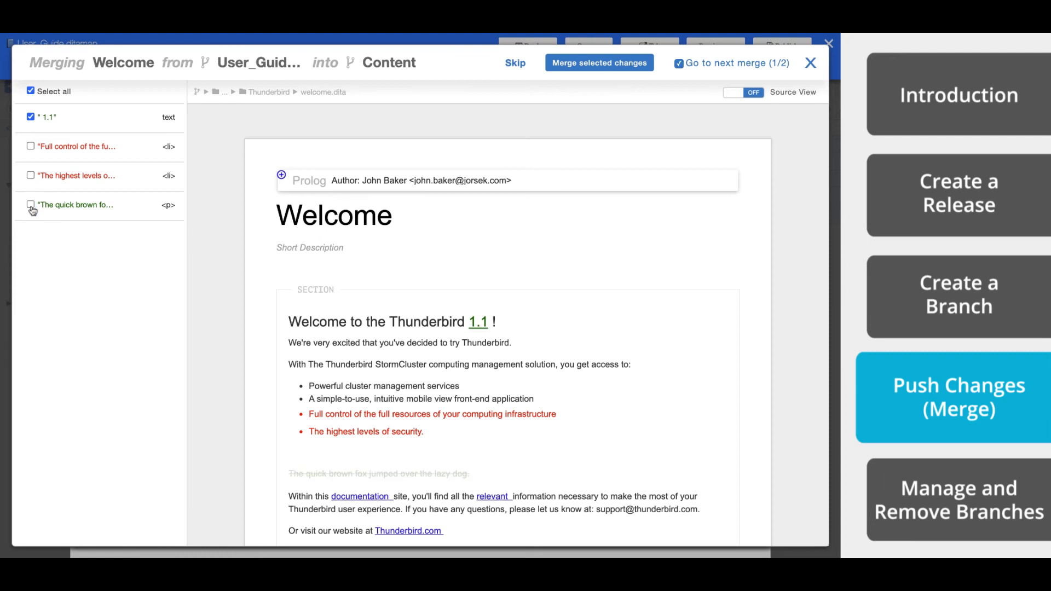
pyautogui.click(30, 204)
pyautogui.click(31, 176)
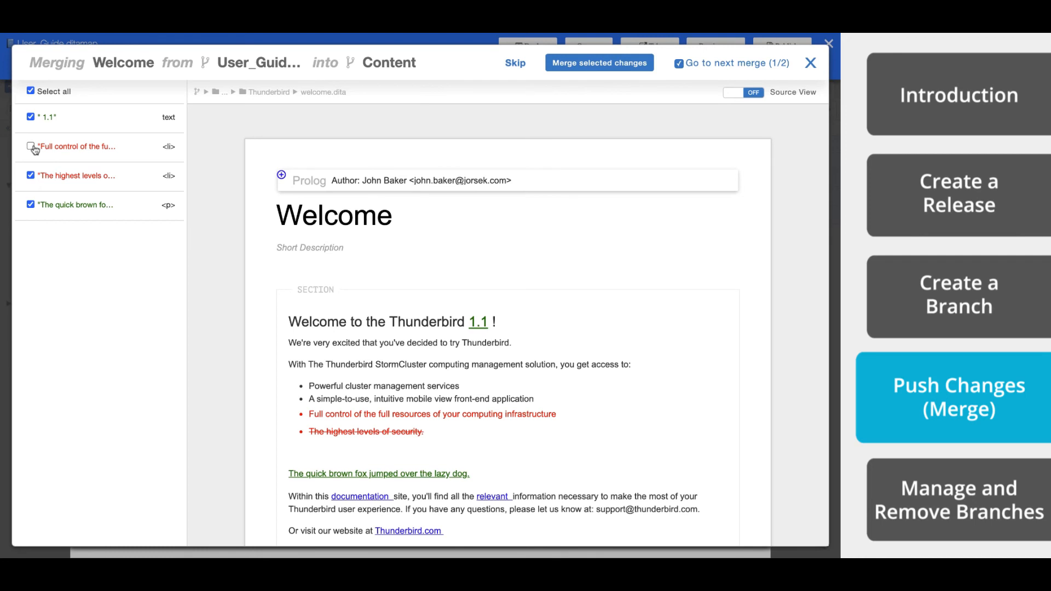
pyautogui.click(32, 147)
pyautogui.click(31, 91)
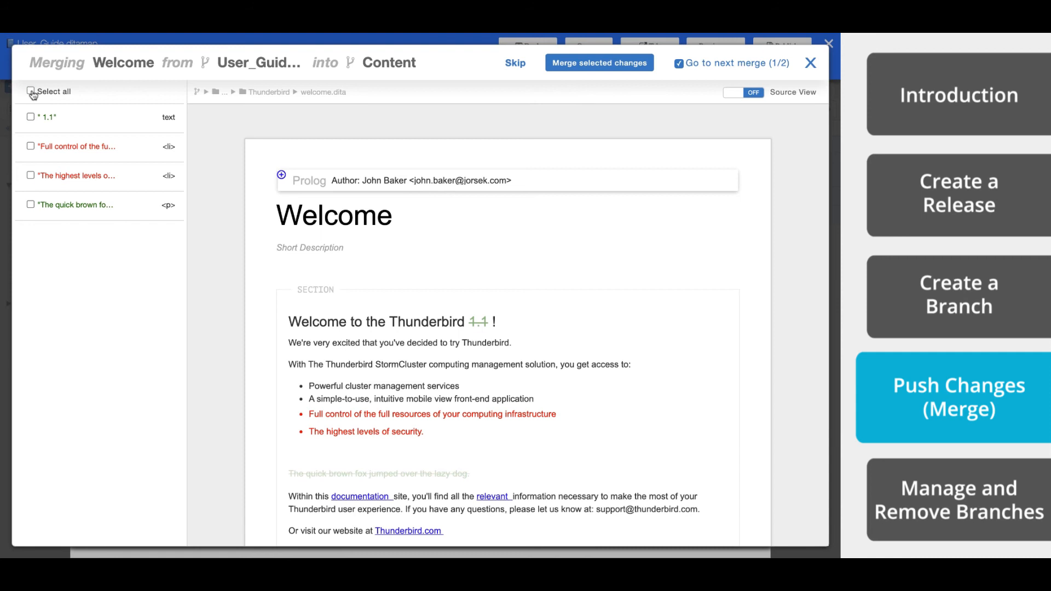
pyautogui.click(30, 92)
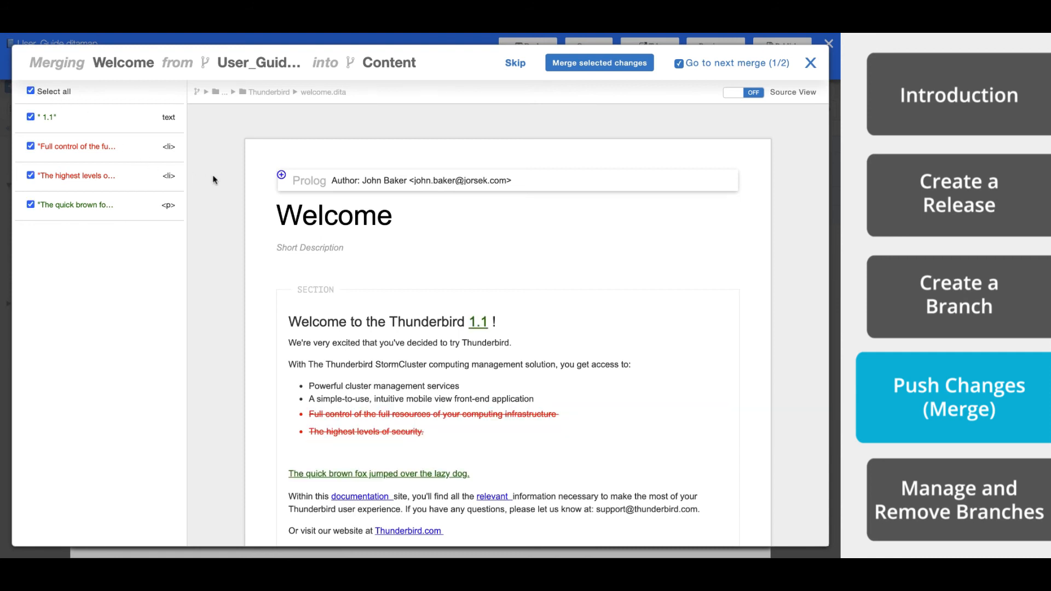
# - View the welcome.dita changes in source code, toggle the "highest levels of security" deletion, and return to the rendered view
pyautogui.click(747, 93)
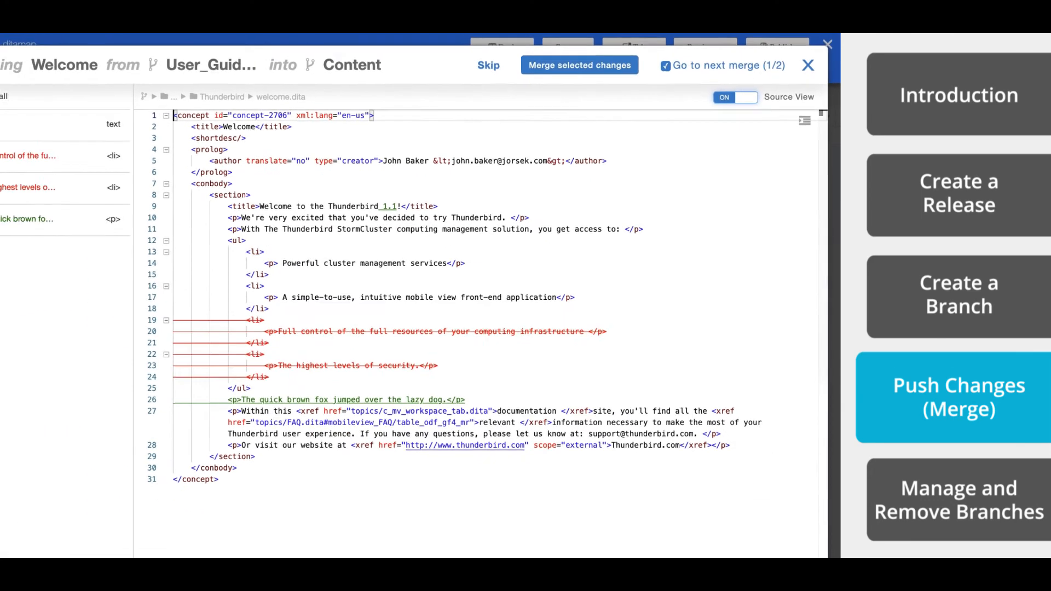
pyautogui.click(30, 176)
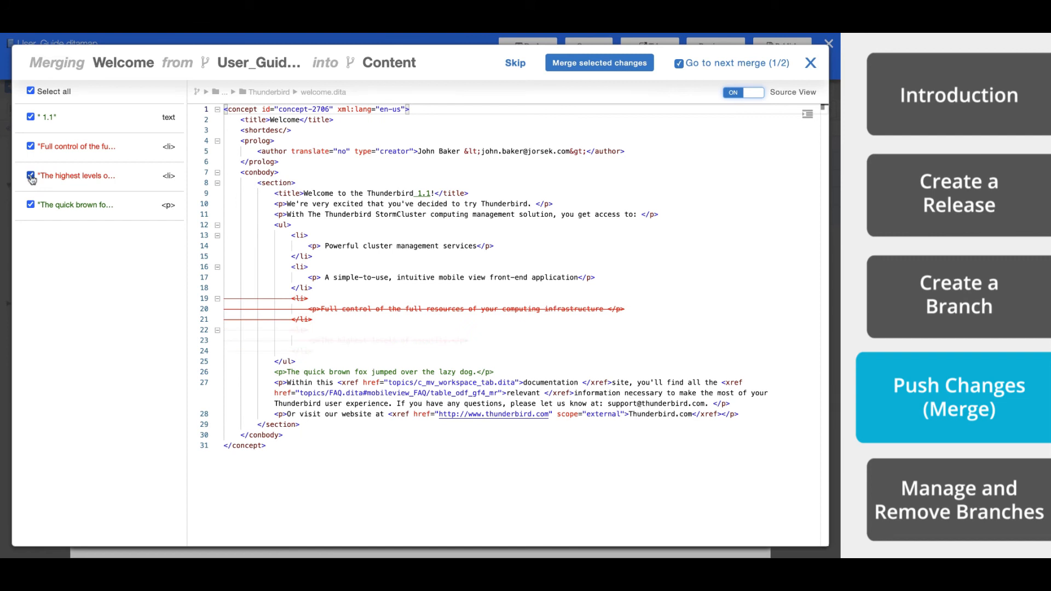
pyautogui.click(31, 176)
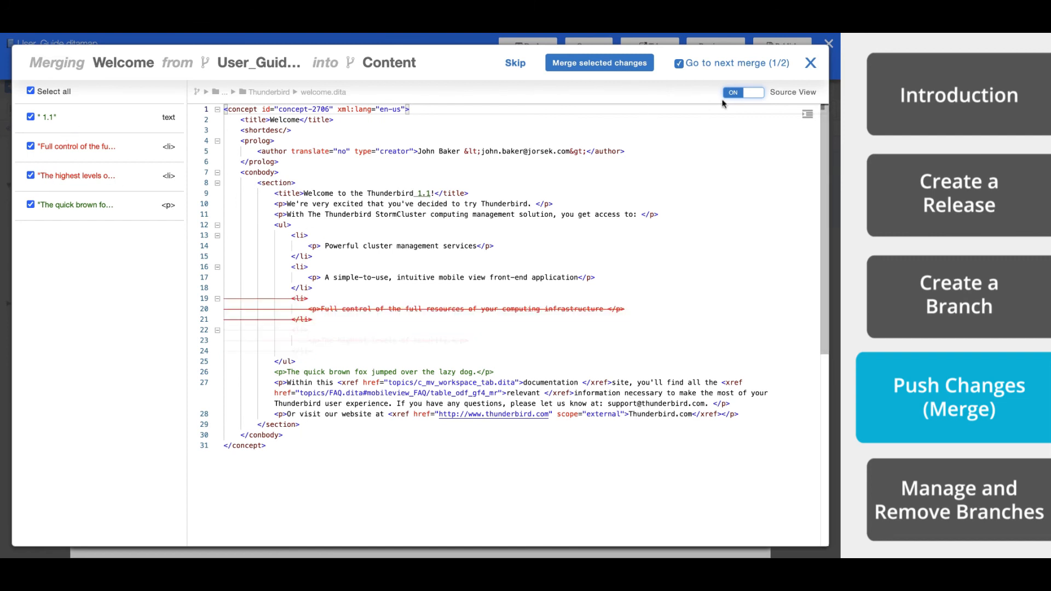
pyautogui.click(736, 93)
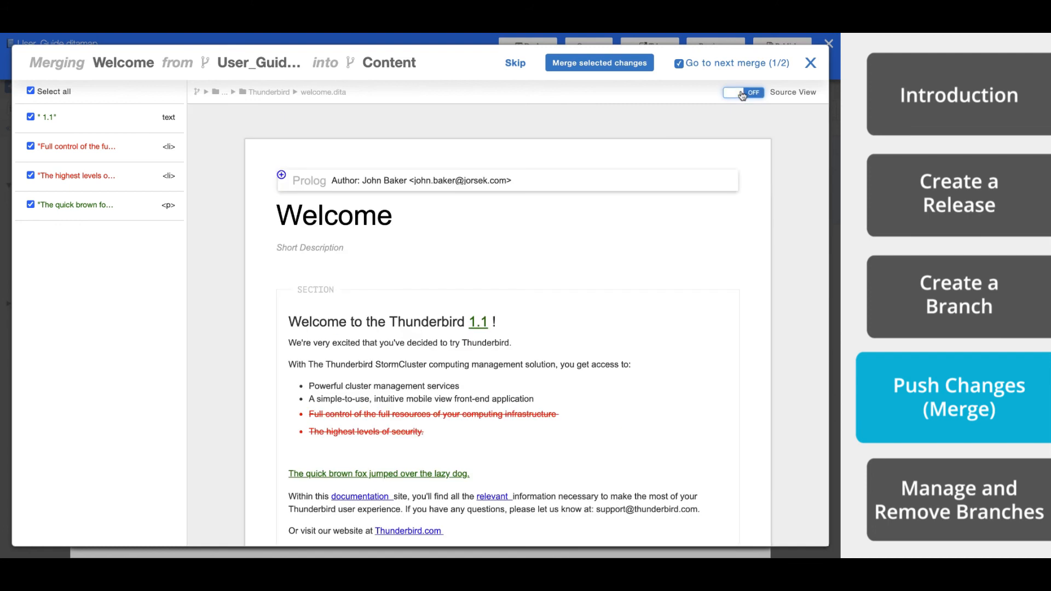
# - Merge the selected welcome.dita changes into Content, leaving t_mv_logging_on.dita skipped, and finish the merge process
pyautogui.click(601, 63)
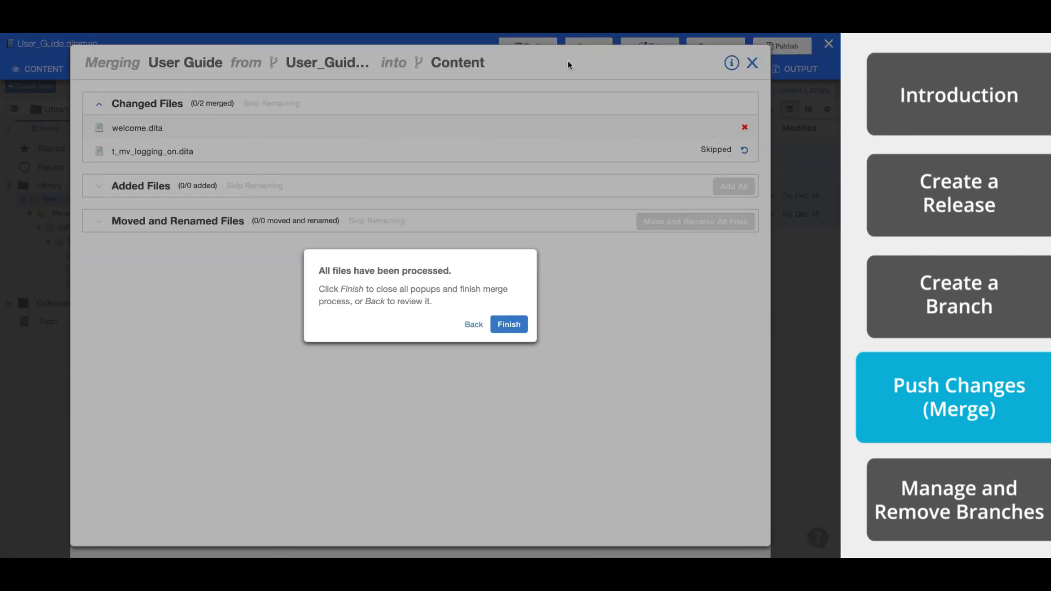
pyautogui.click(514, 326)
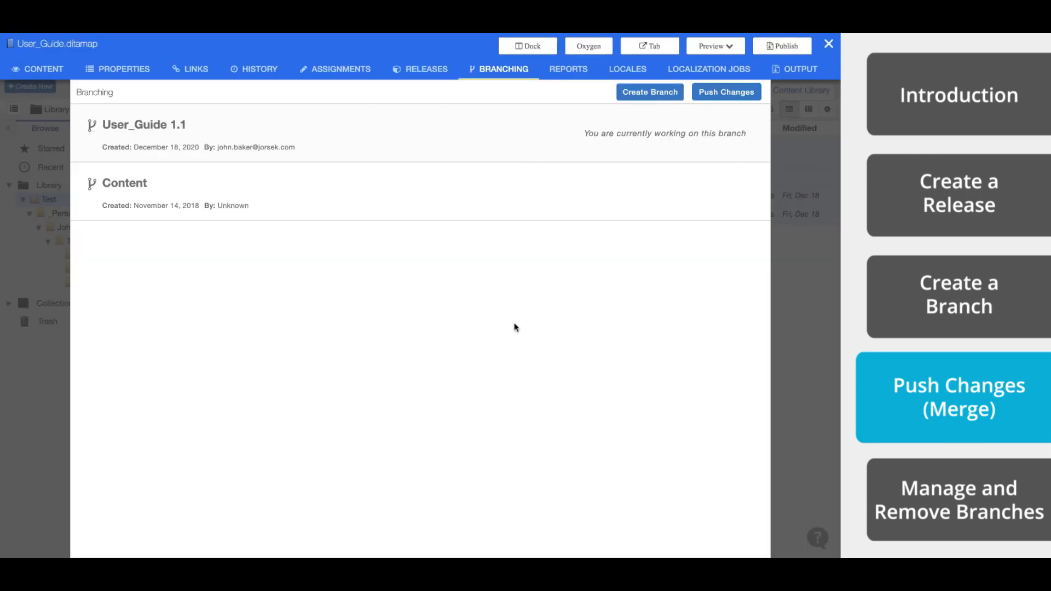
# - Close User_Guide.ditamap and switch the library from the User_Guide 1.1 branch to Content
pyautogui.moveTo(573, 195)
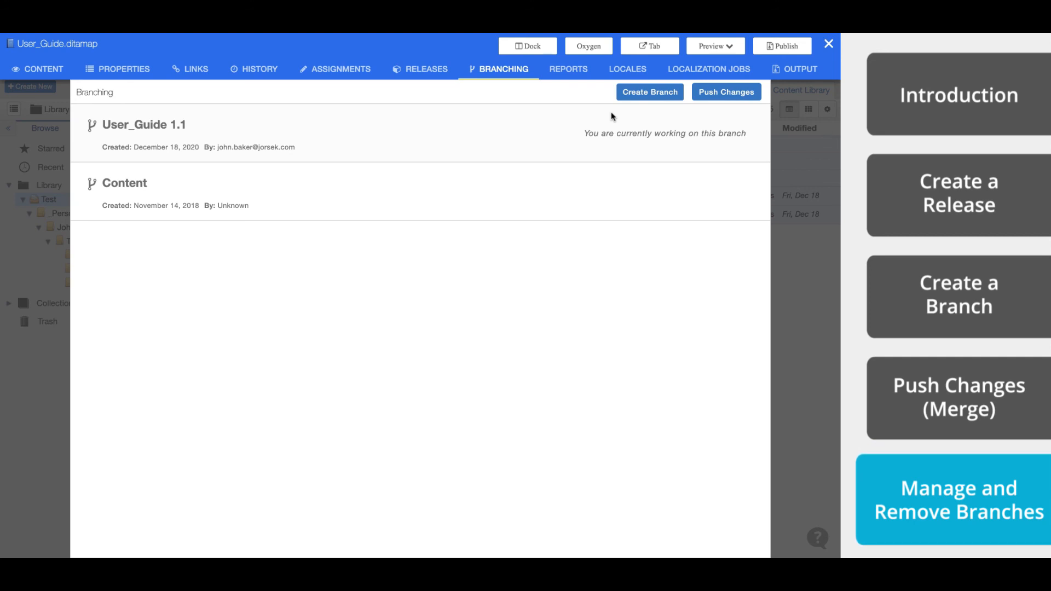
pyautogui.click(828, 44)
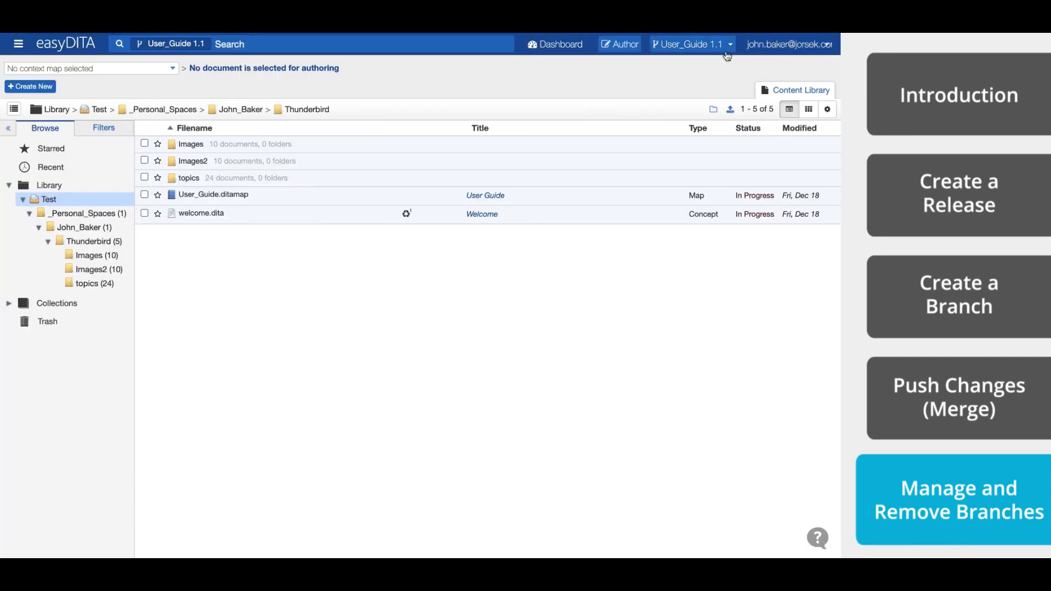
pyautogui.click(727, 48)
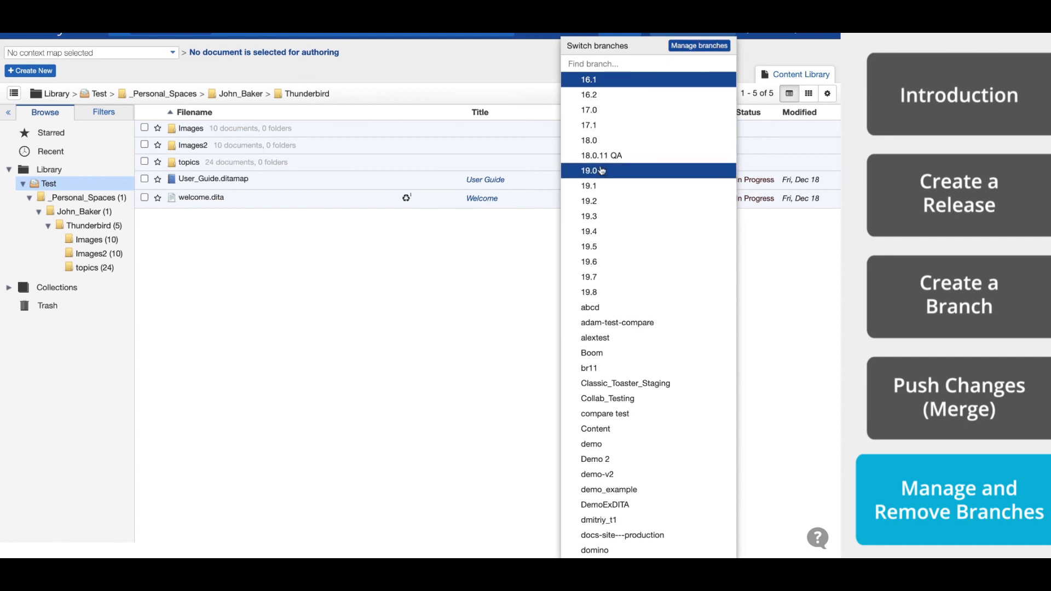
pyautogui.click(596, 430)
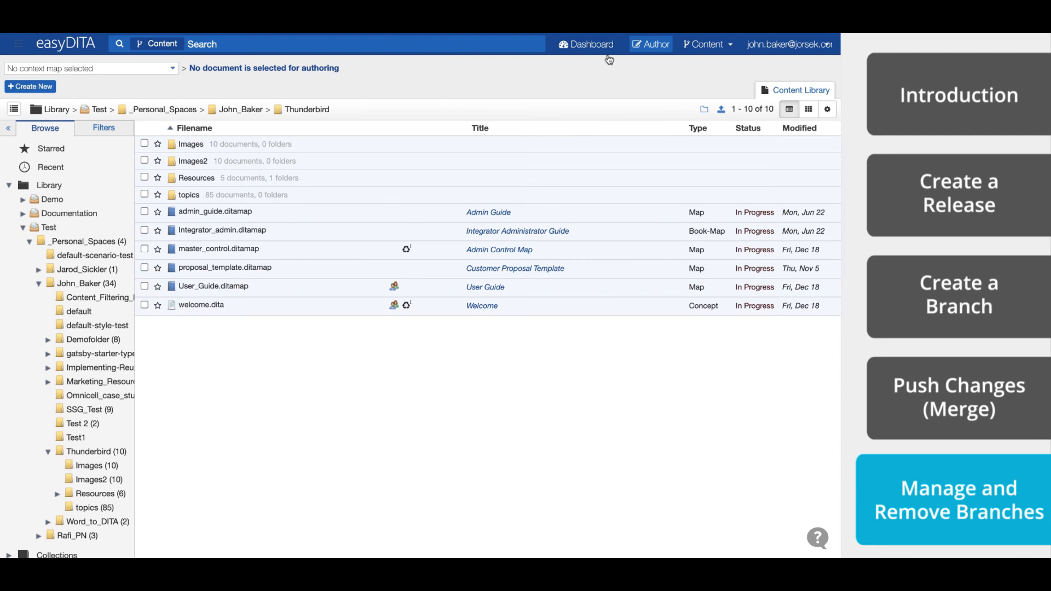
# - Open the dashboard's branching administration and permanently remove the User_Guide 1.1 branch, confirming with "DELETE"
pyautogui.click(603, 50)
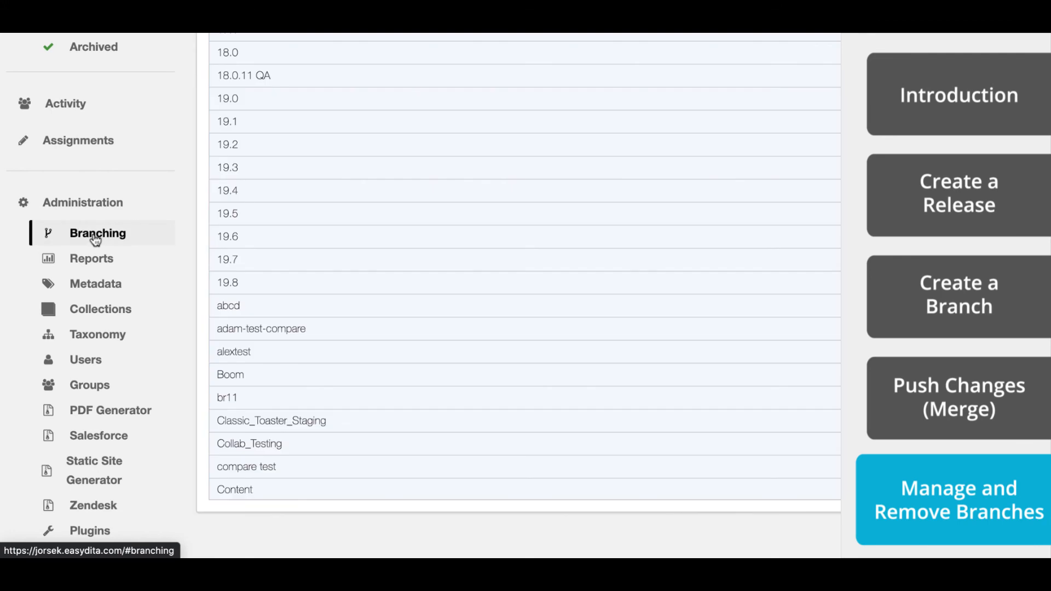
pyautogui.scroll(-10, 795, 199)
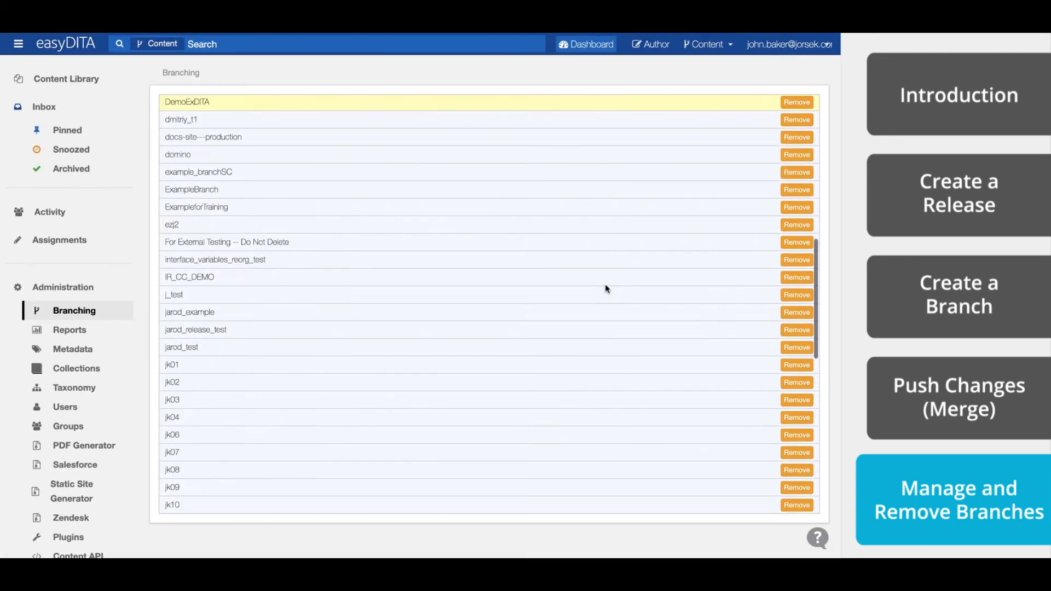
pyautogui.scroll(-10, 605, 288)
pyautogui.scroll(15, 605, 288)
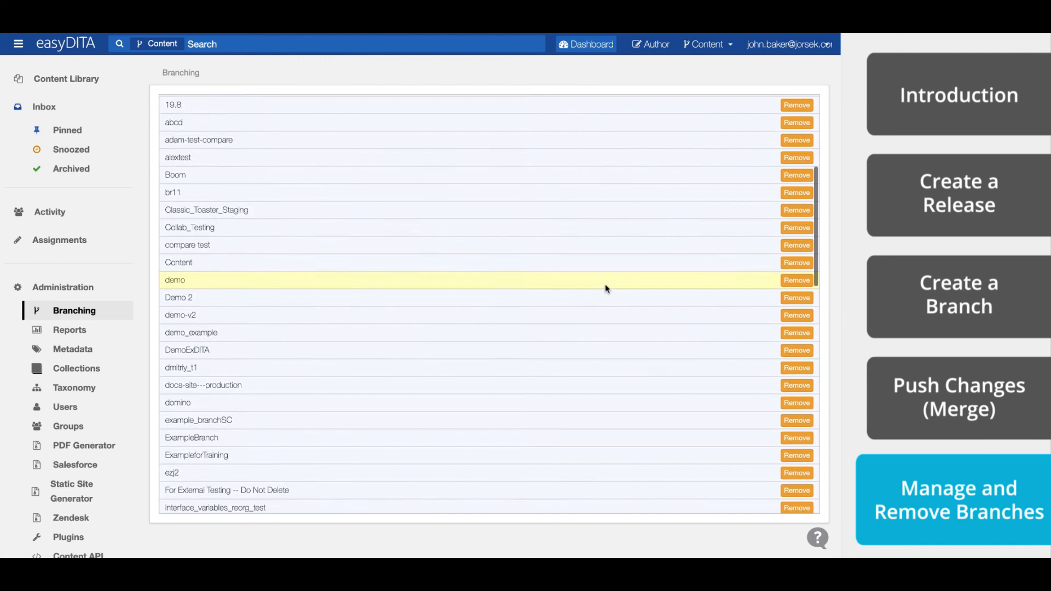
pyautogui.scroll(-15, 605, 284)
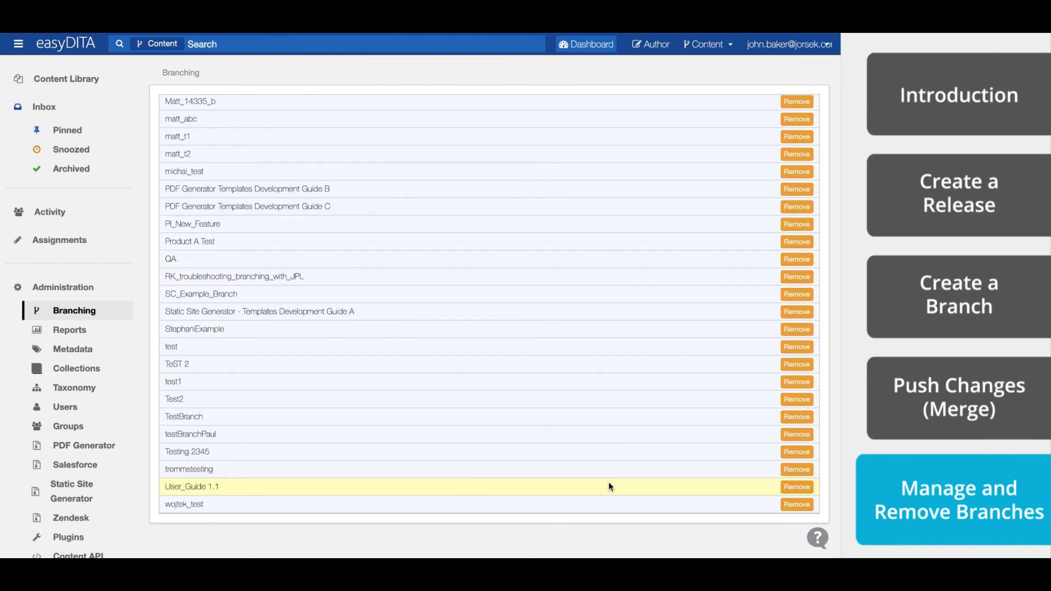
pyautogui.click(786, 486)
pyautogui.click(382, 306)
pyautogui.write('DELETE')
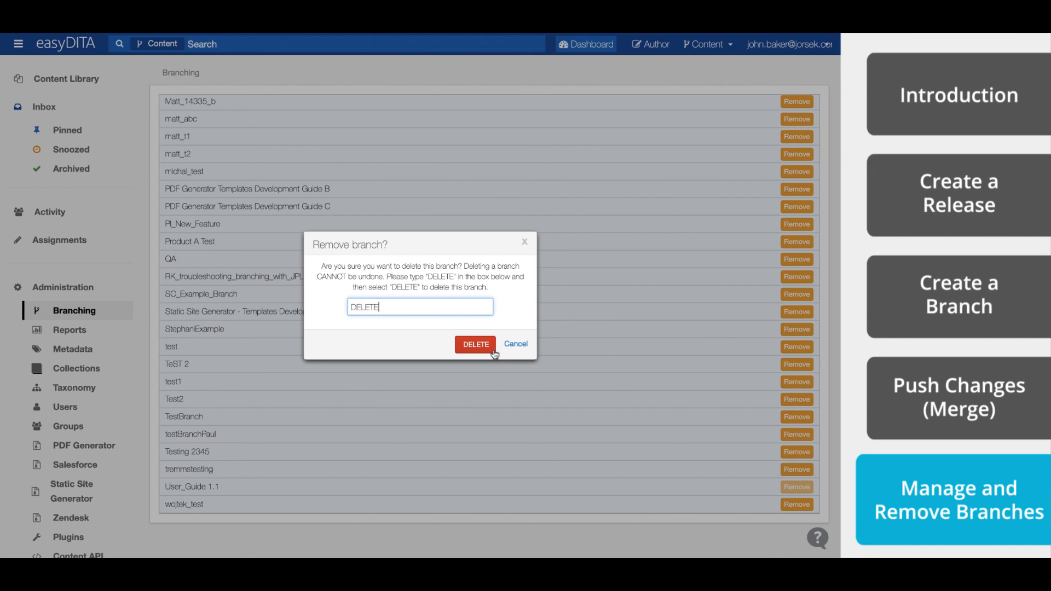
pyautogui.click(492, 349)
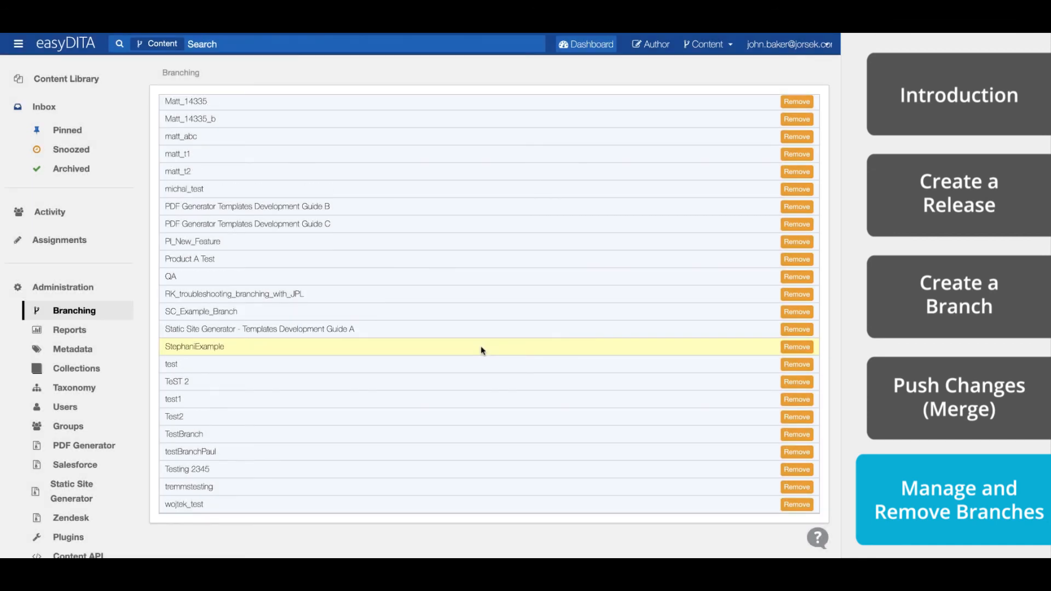